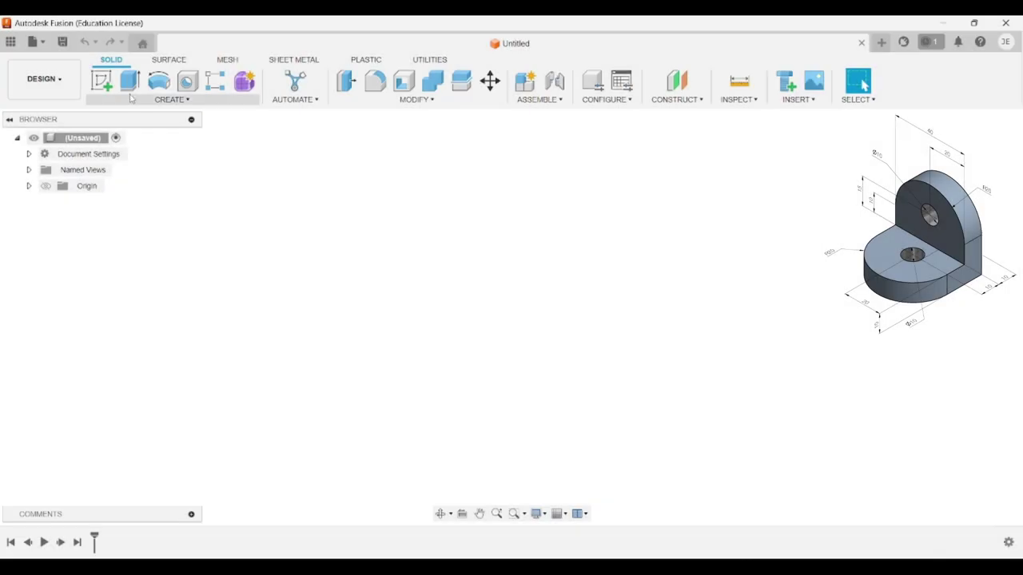
Create a new sketch on an origin plane of the empty design.
click(102, 80)
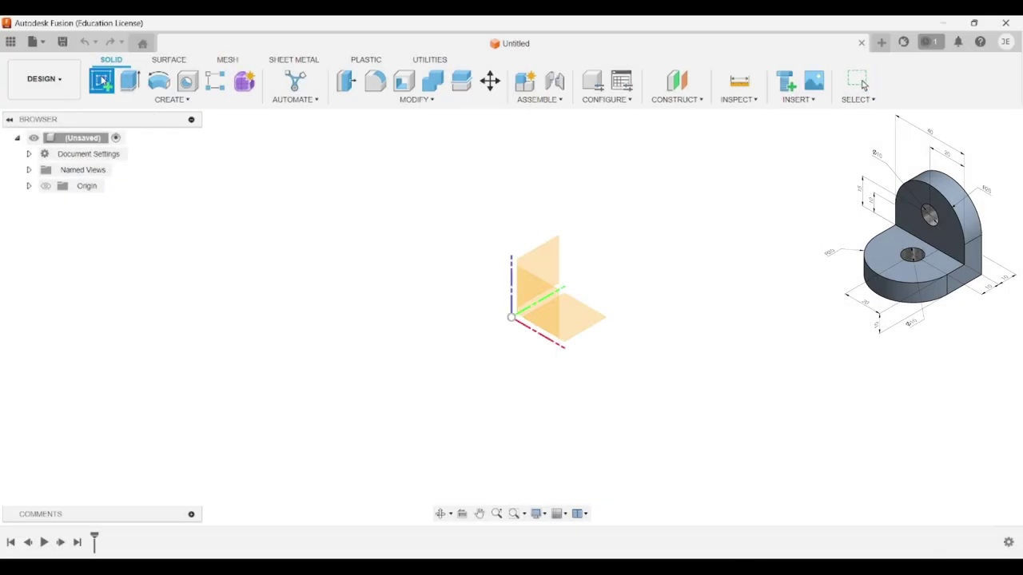
click(545, 304)
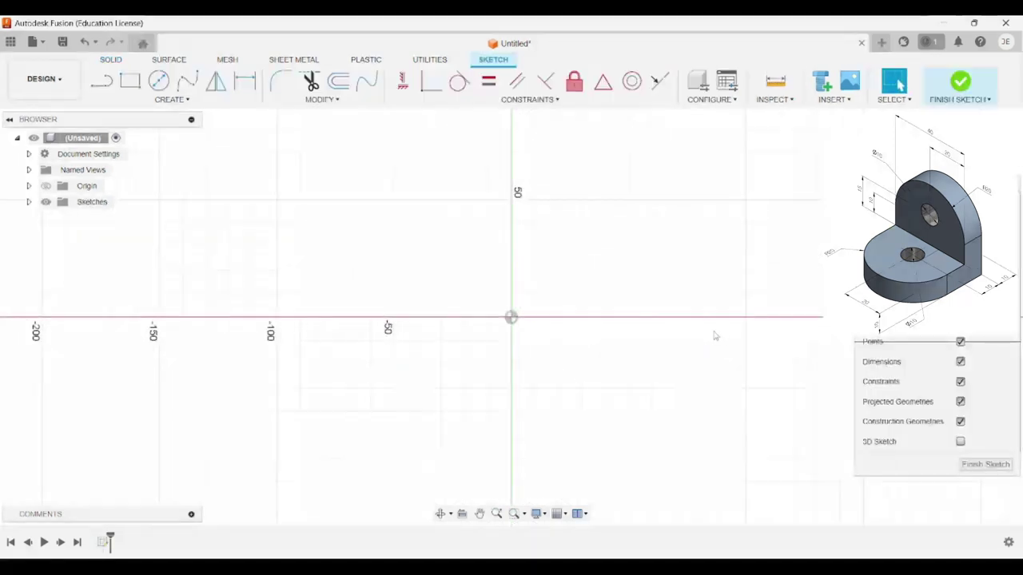
Draw a 40 mm vertical line up from the origin and a 10 mm top segment.
click(102, 80)
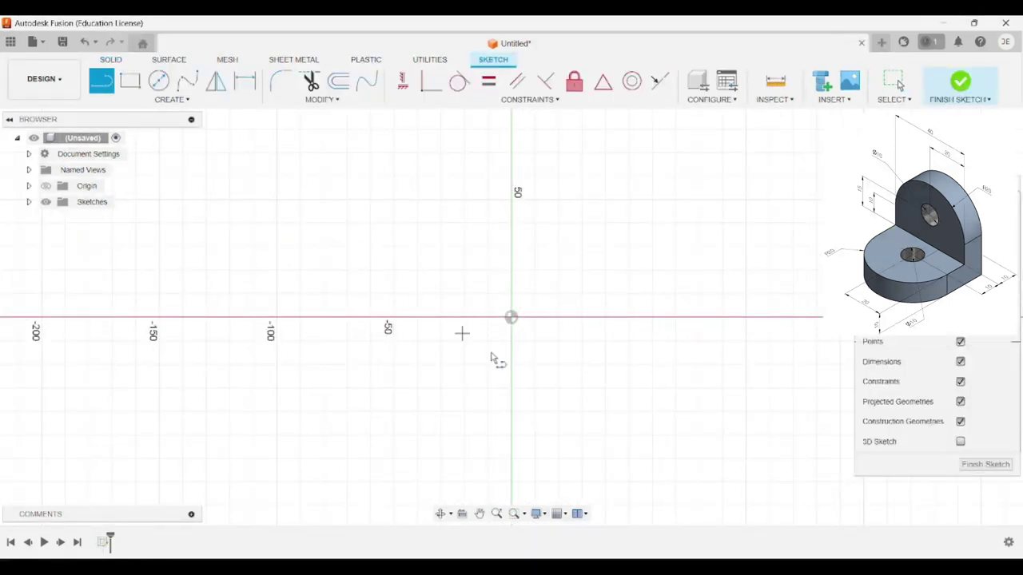
click(511, 317)
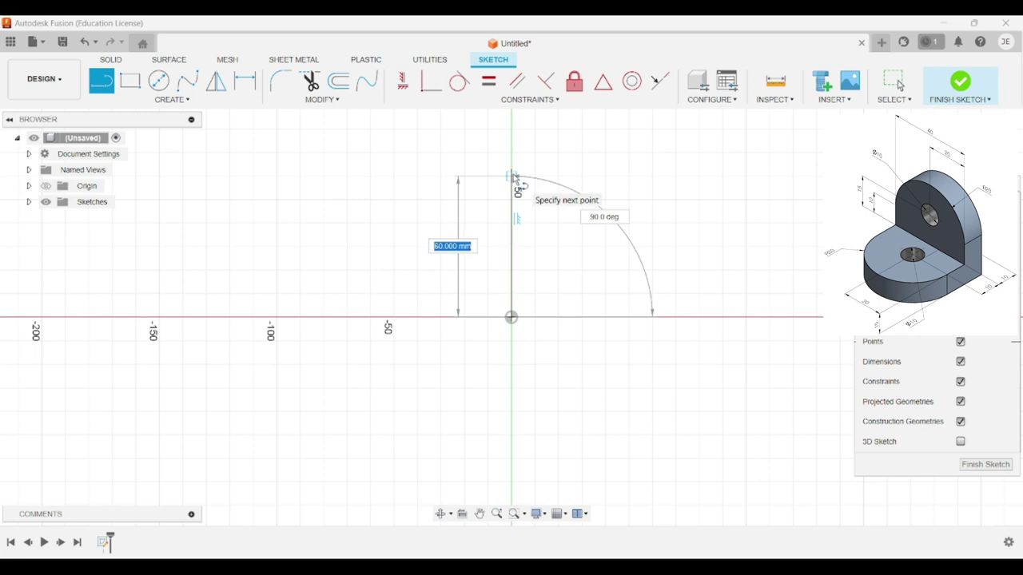
click(511, 224)
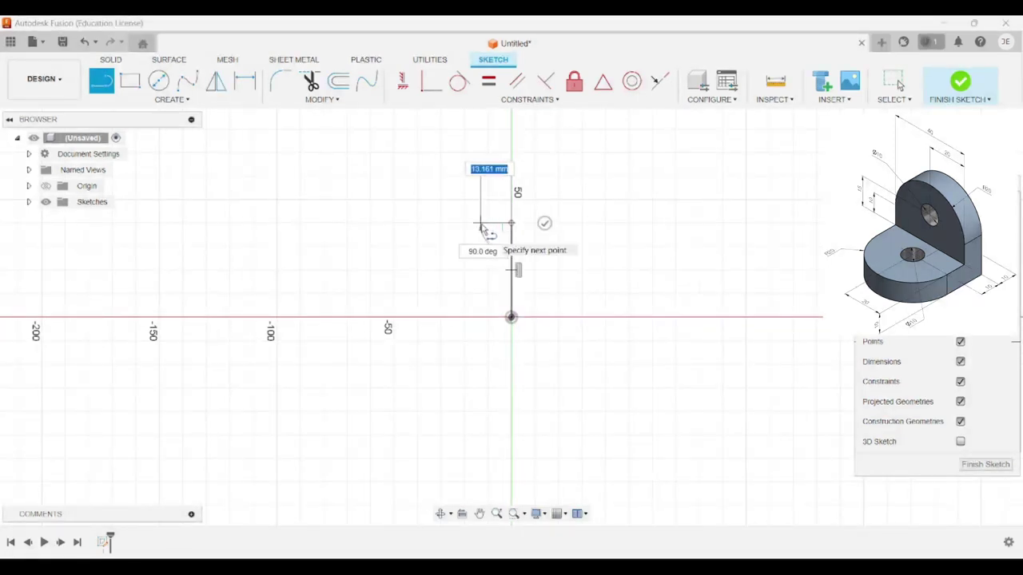
text(10)
key(Return)
key(Escape)
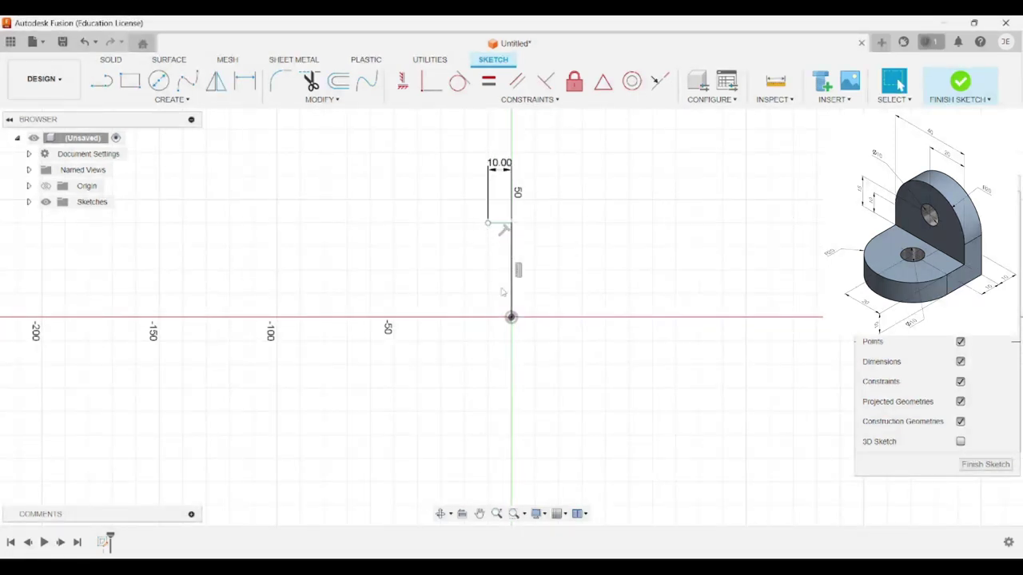
Draw the remaining down, left and down lines, closing the L back at the origin.
click(100, 81)
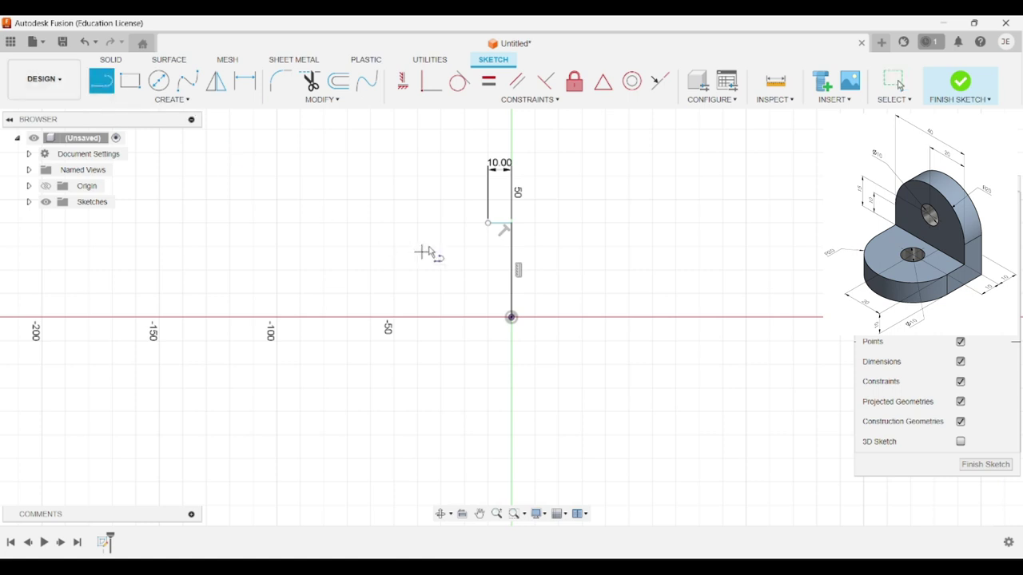
click(488, 224)
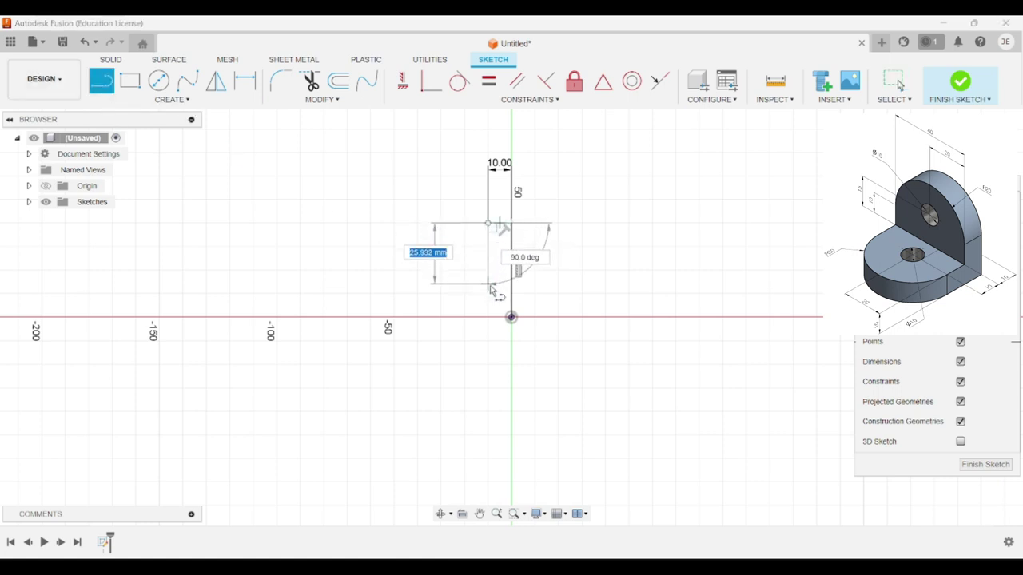
click(488, 285)
click(417, 285)
click(417, 317)
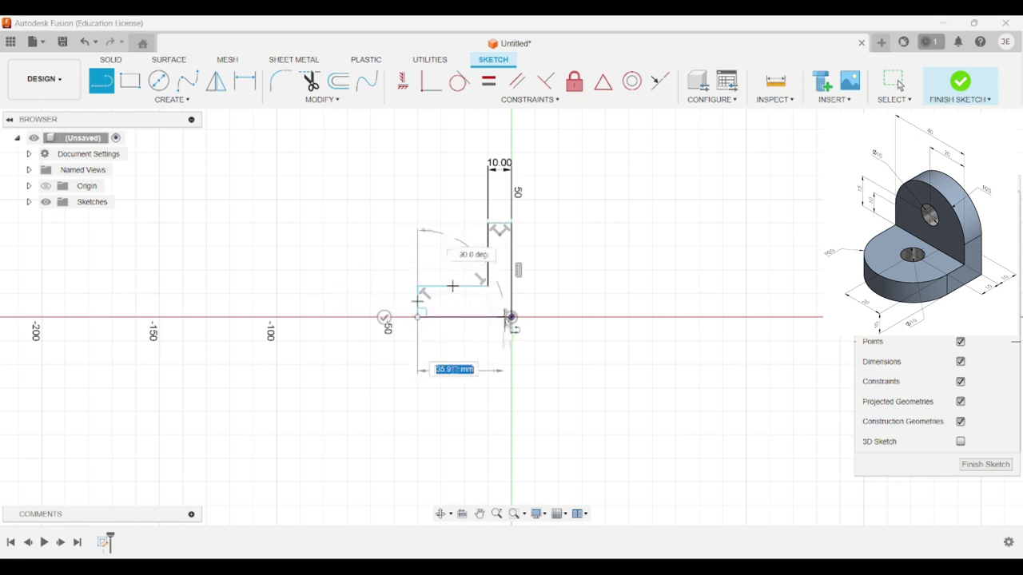
click(511, 318)
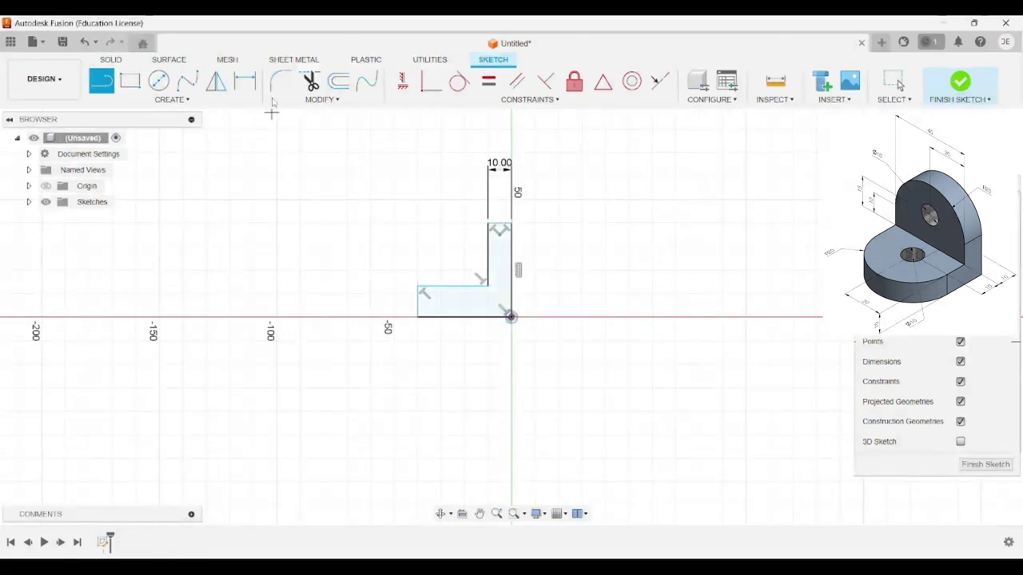
Dimension the bottom edge to 40 mm and the short left edge to 10 mm.
click(244, 81)
click(474, 318)
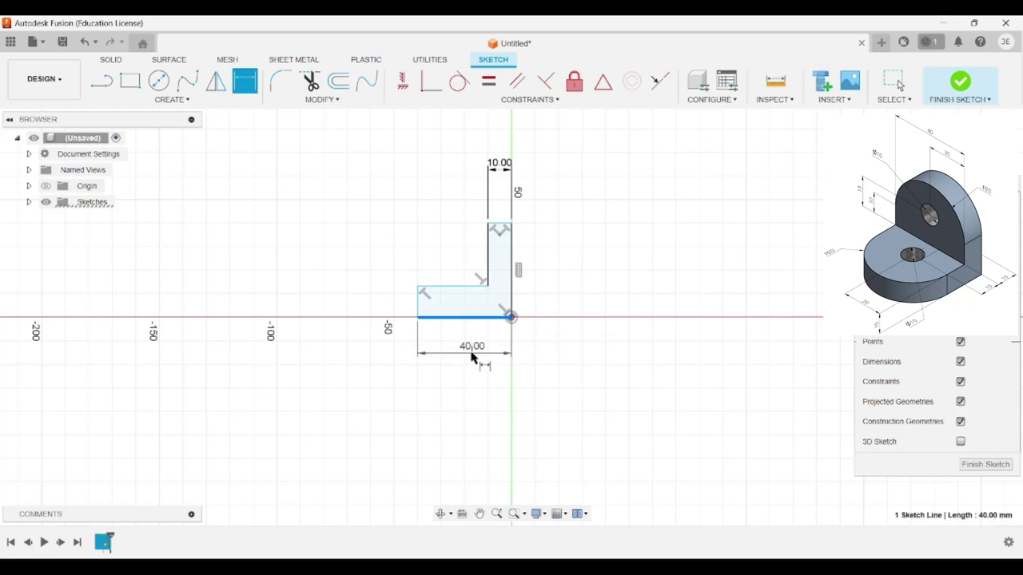
click(473, 360)
key(Return)
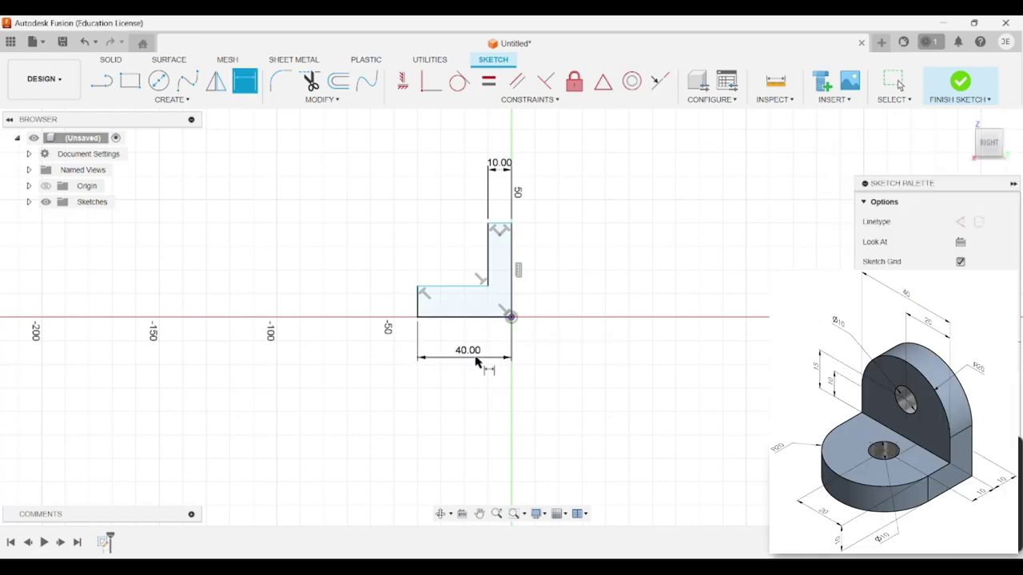
click(417, 305)
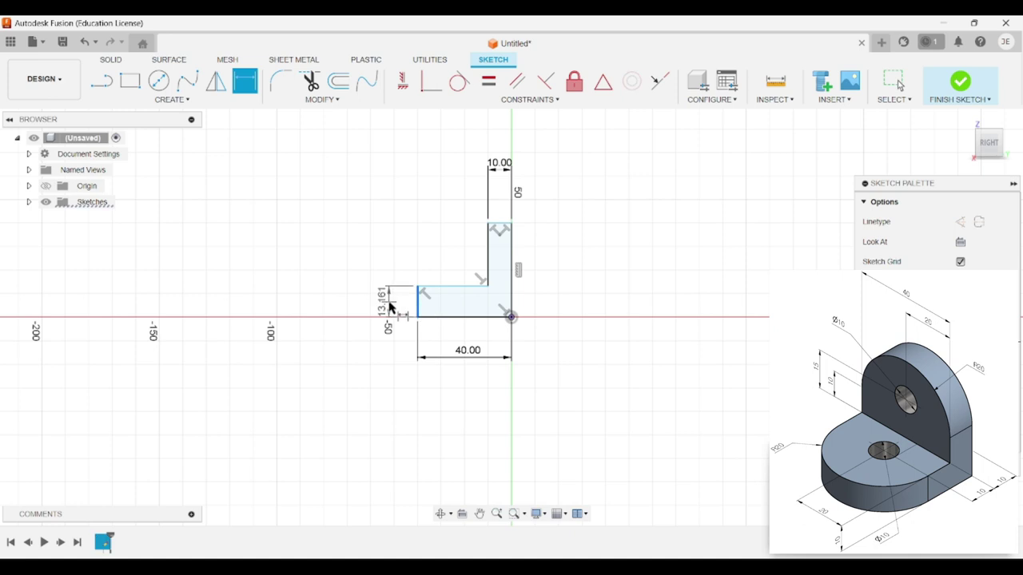
click(388, 306)
text(10)
key(Return)
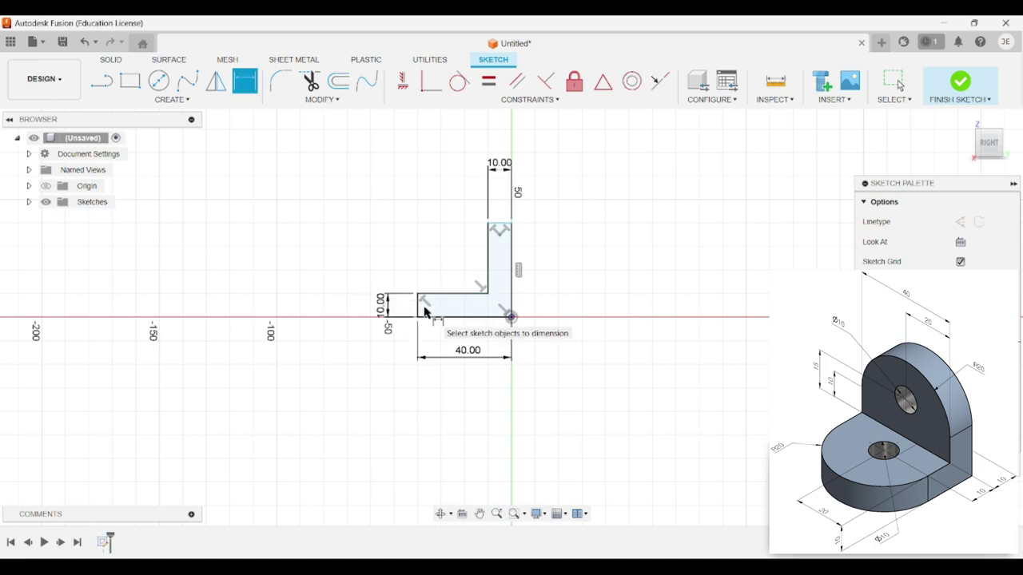
Dimension the right edge to a 40 mm overall height and finish the sketch.
click(511, 272)
click(562, 281)
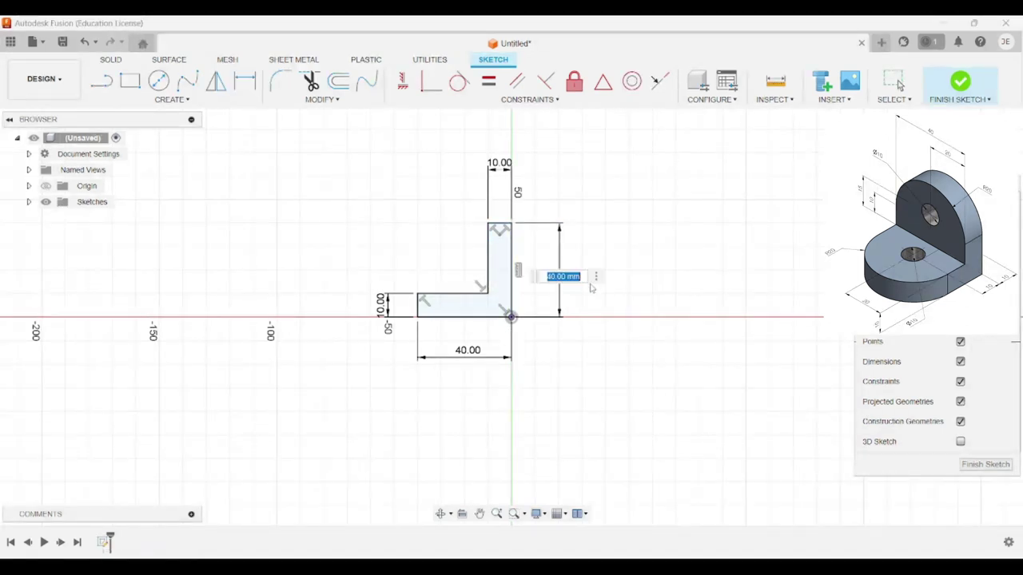
key(Return)
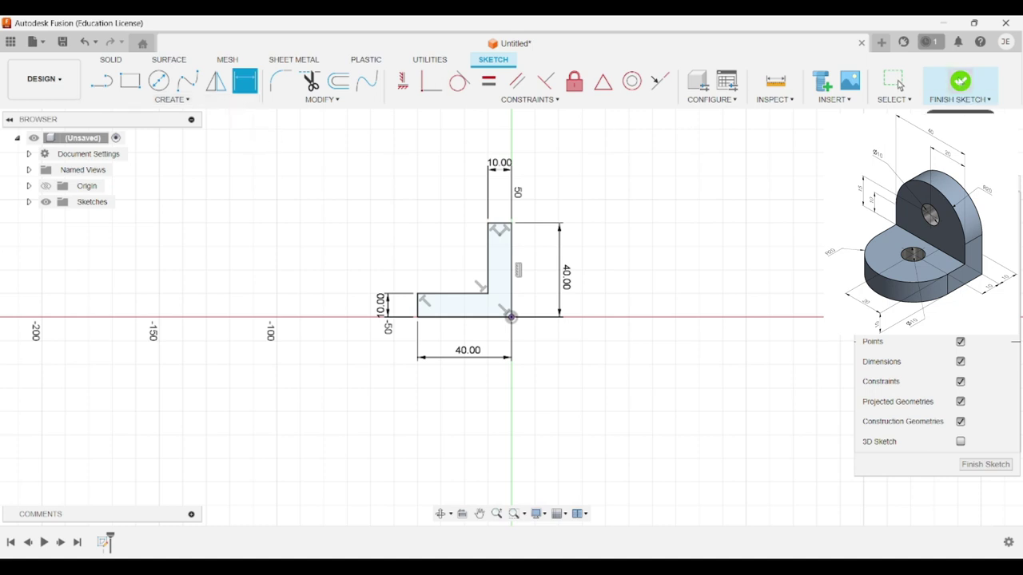
click(959, 81)
Extrude the L profile 40 mm as a new body.
click(133, 84)
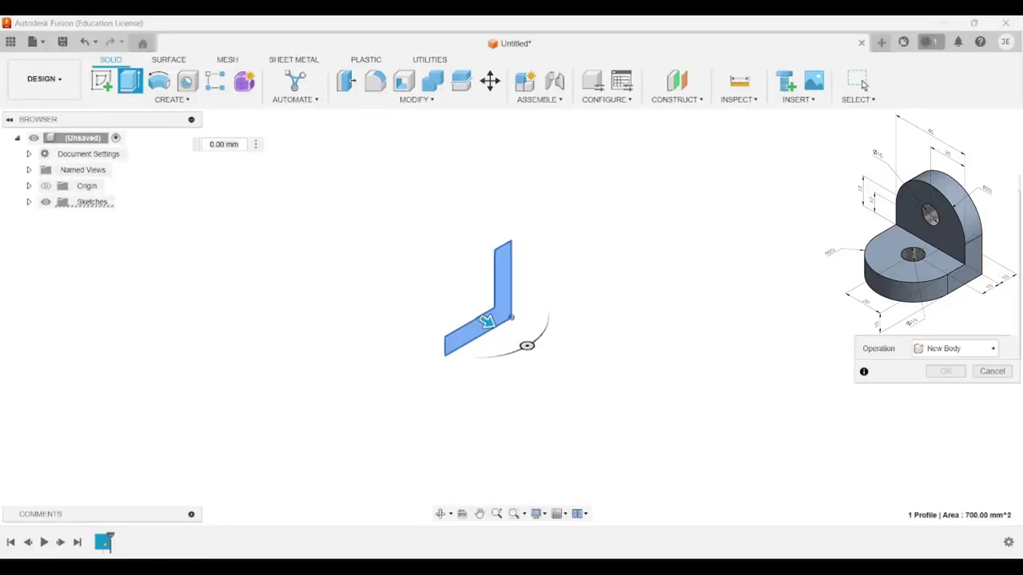
text(40)
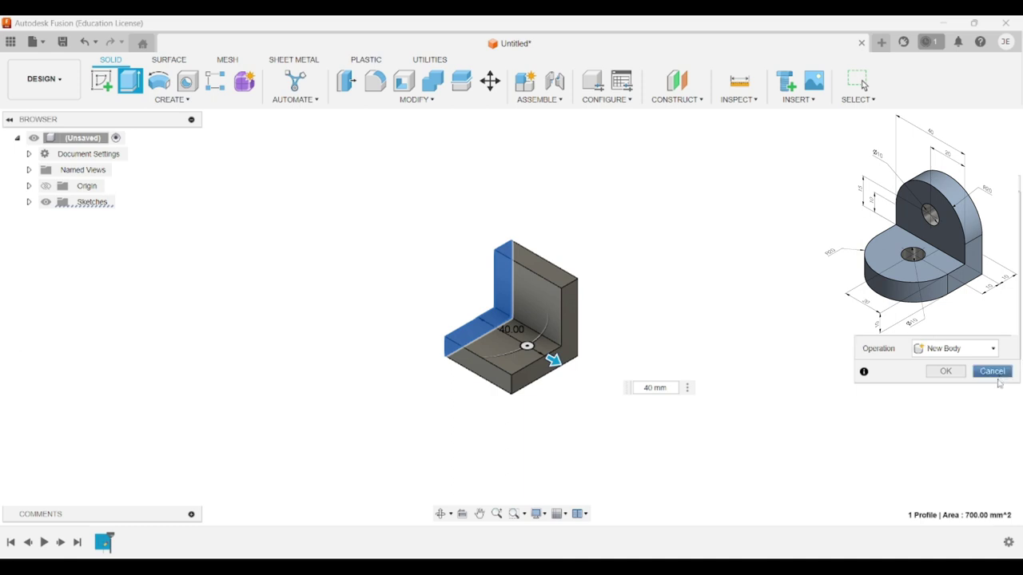
click(940, 373)
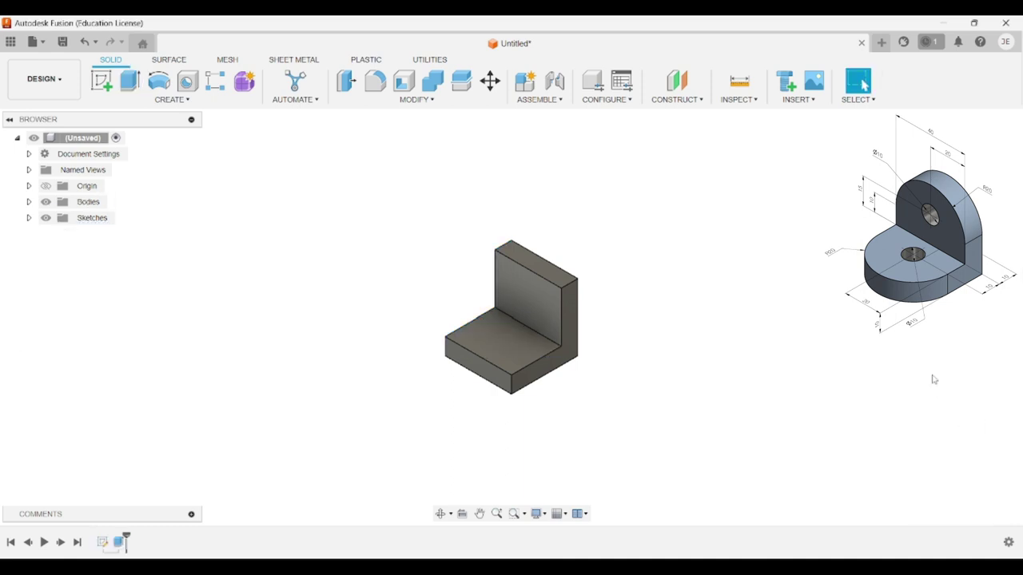
Select the upright's two top edges and the base's two end edges for a fillet.
click(374, 81)
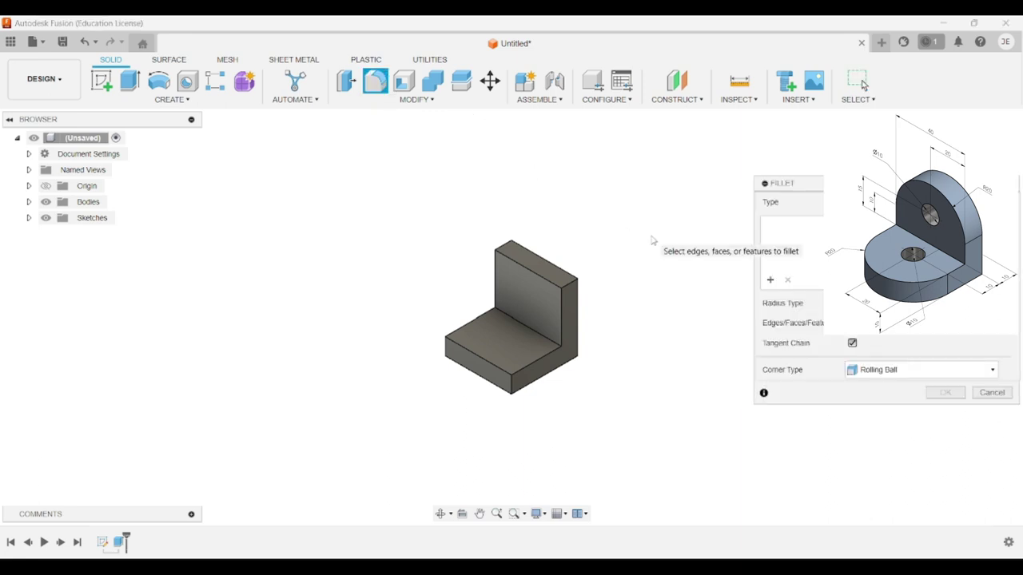
click(572, 286)
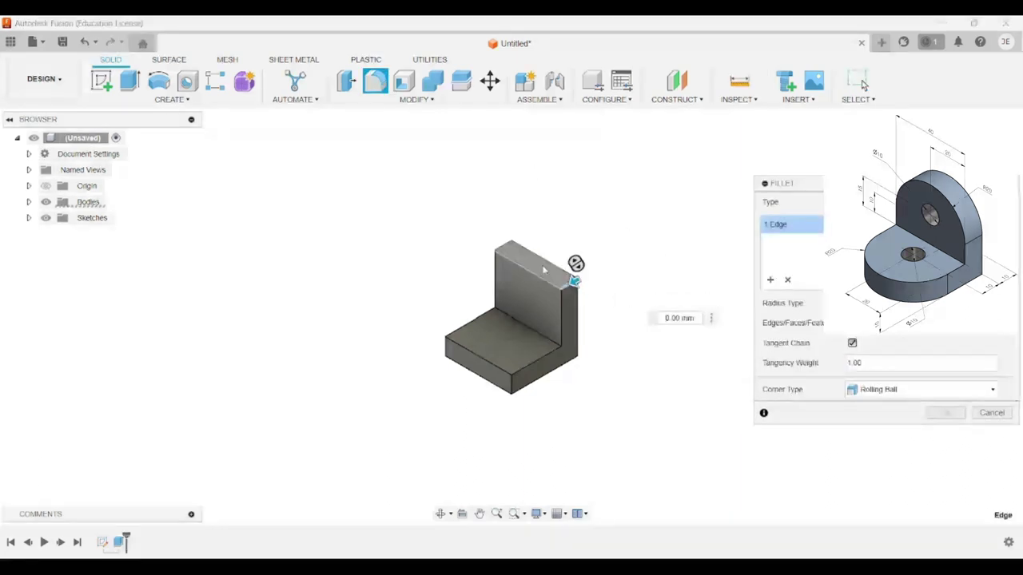
click(503, 250)
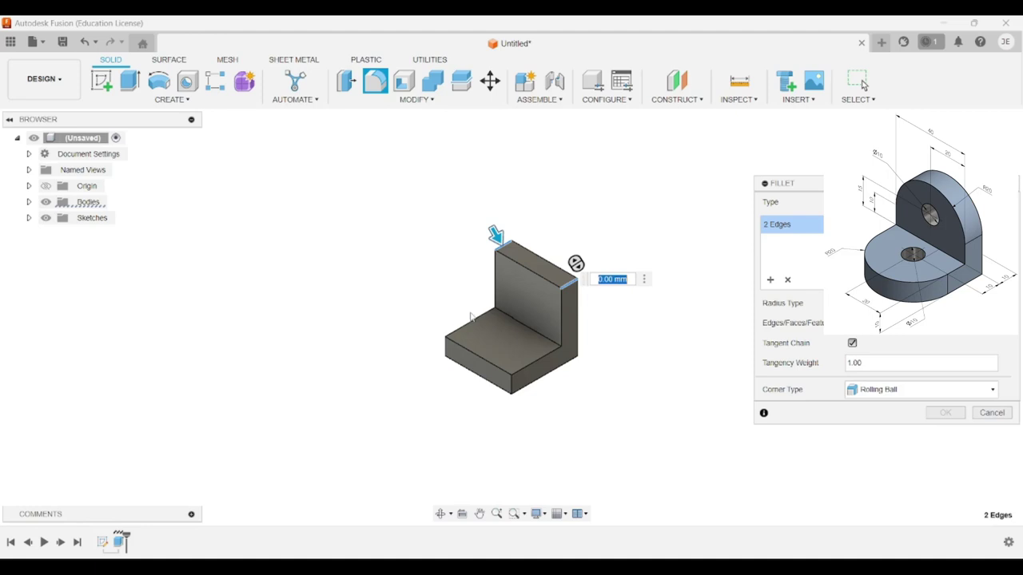
click(446, 350)
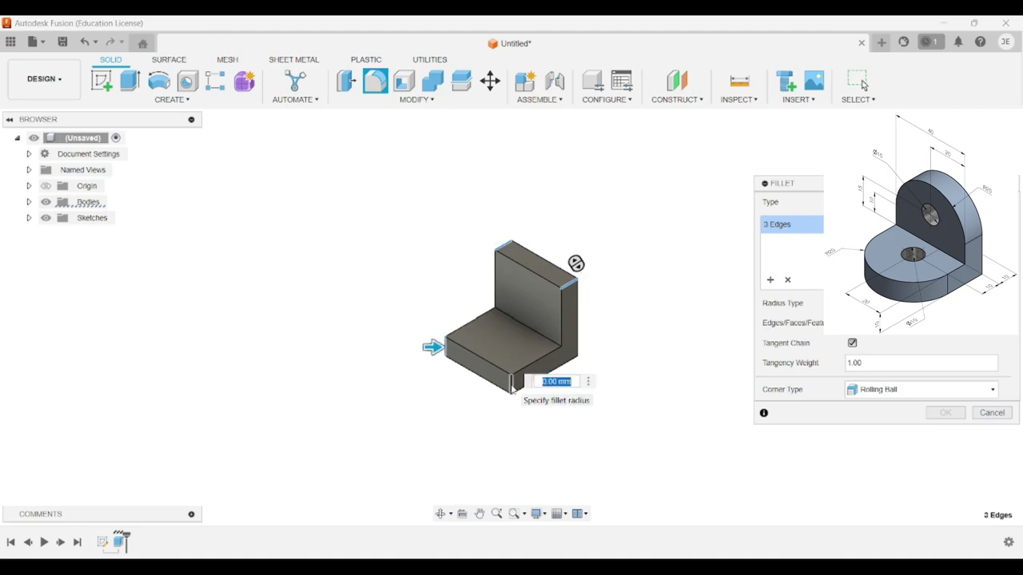
click(511, 391)
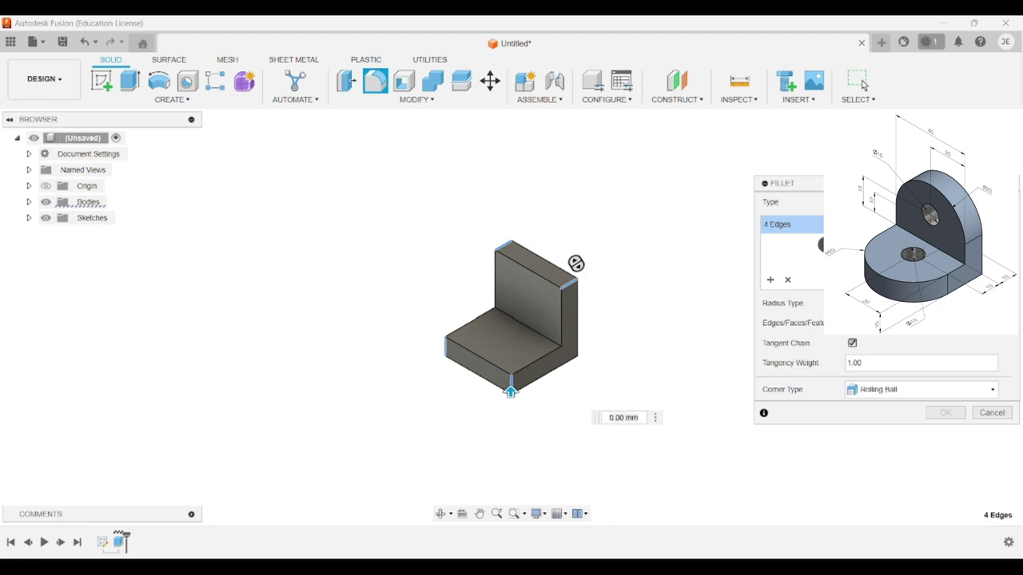
Apply the 20 mm fillet, then sketch a small hole circle on the bracket's base face.
text(20)
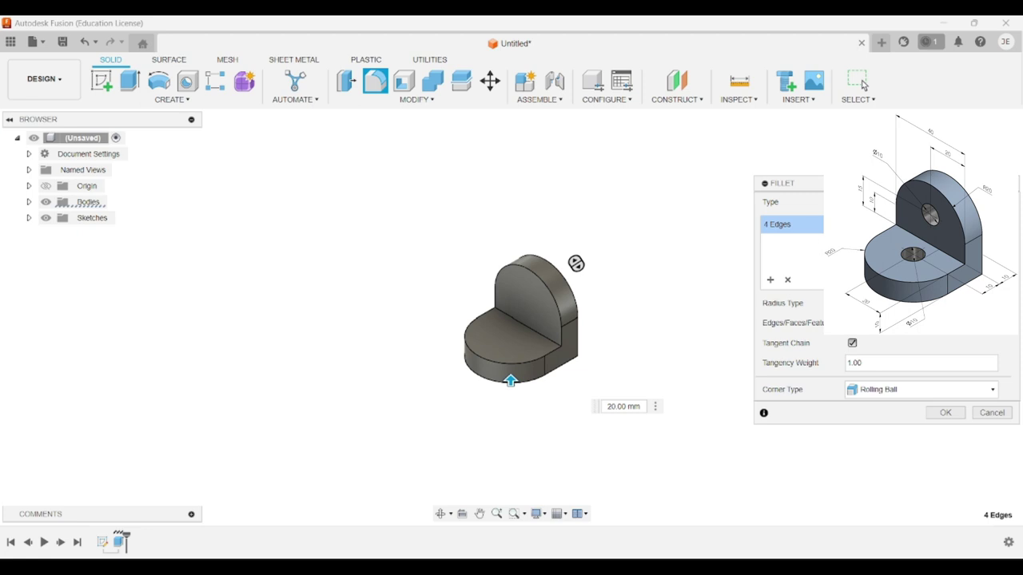
click(955, 417)
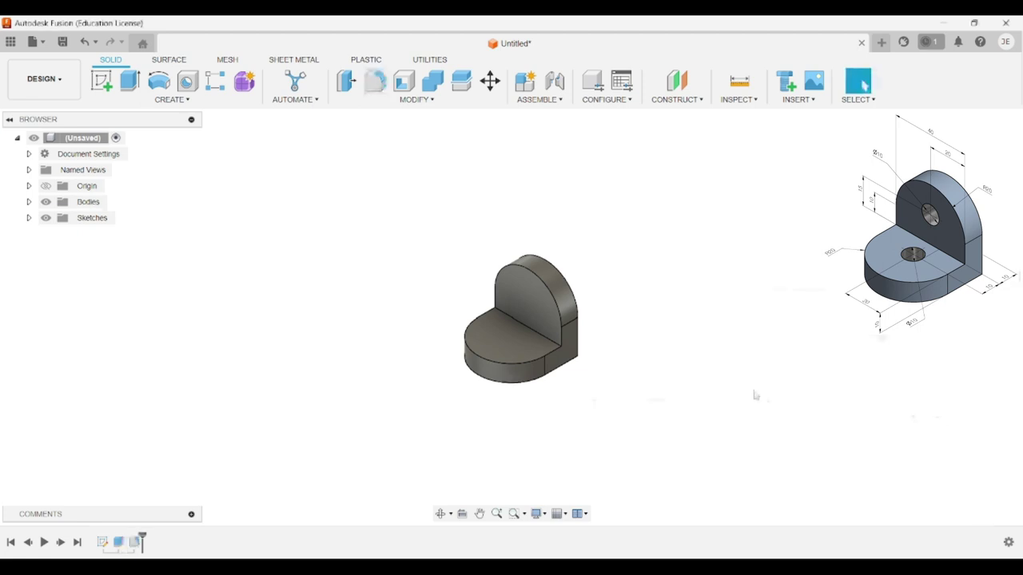
click(102, 81)
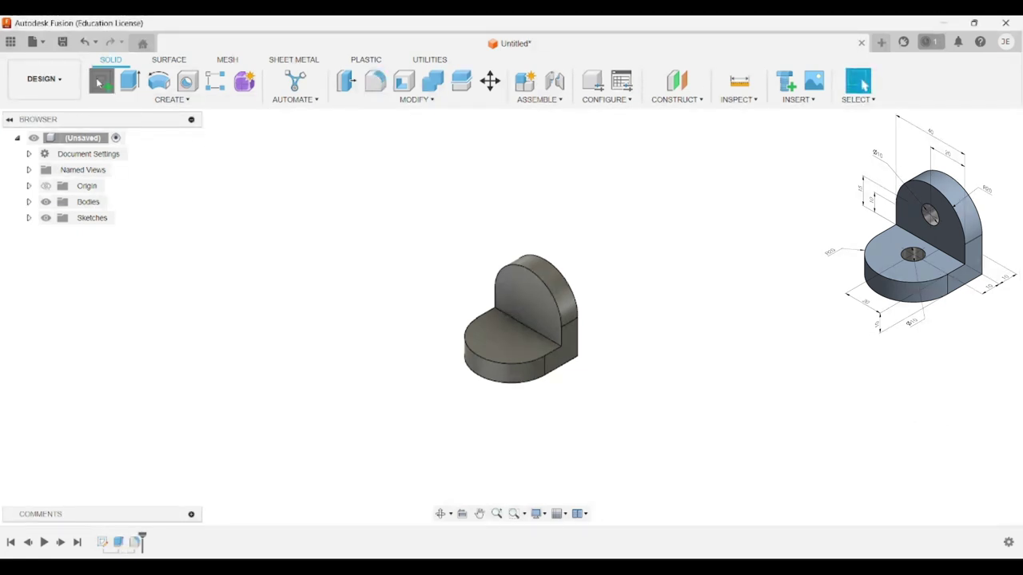
click(516, 347)
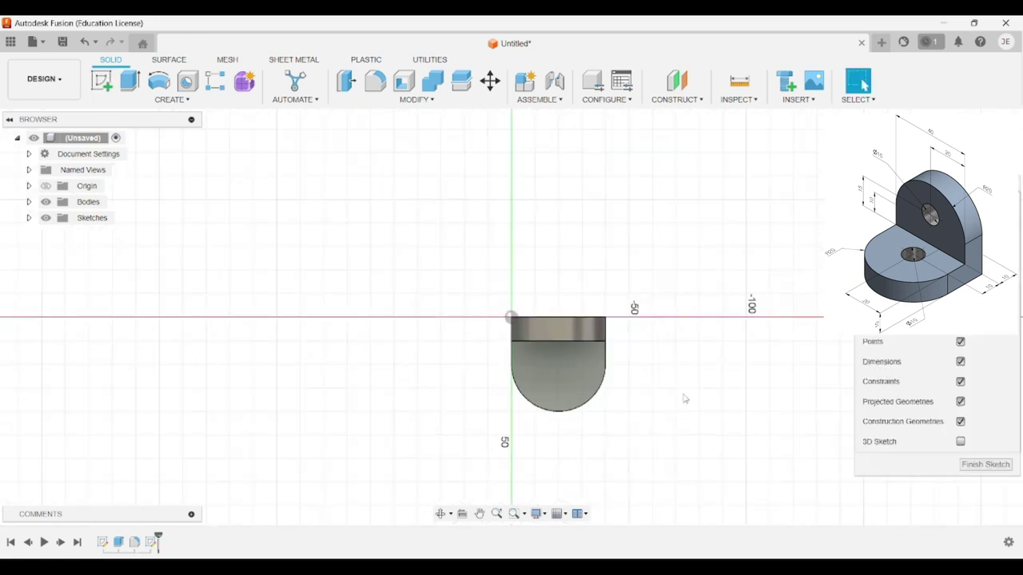
click(158, 84)
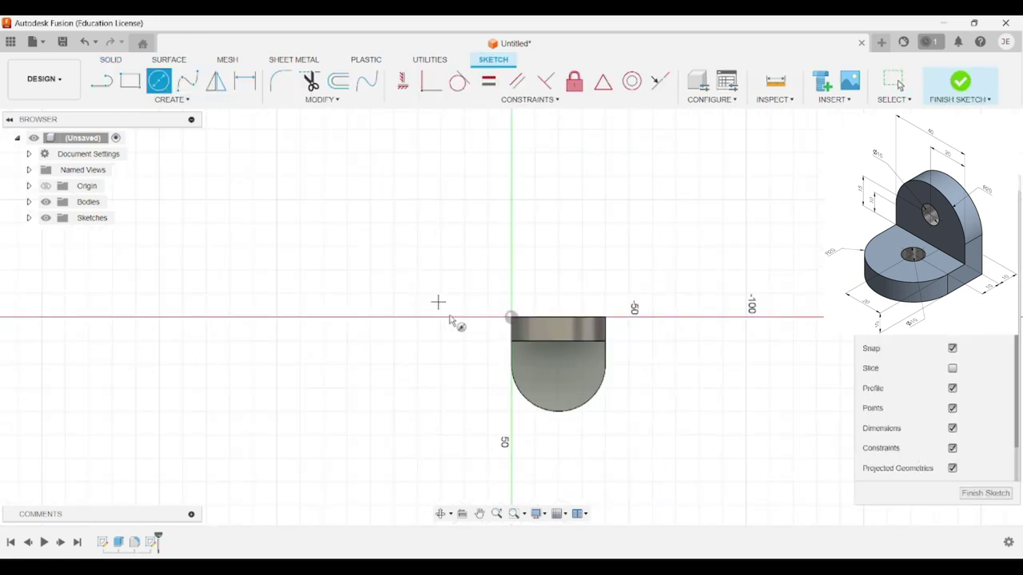
click(557, 364)
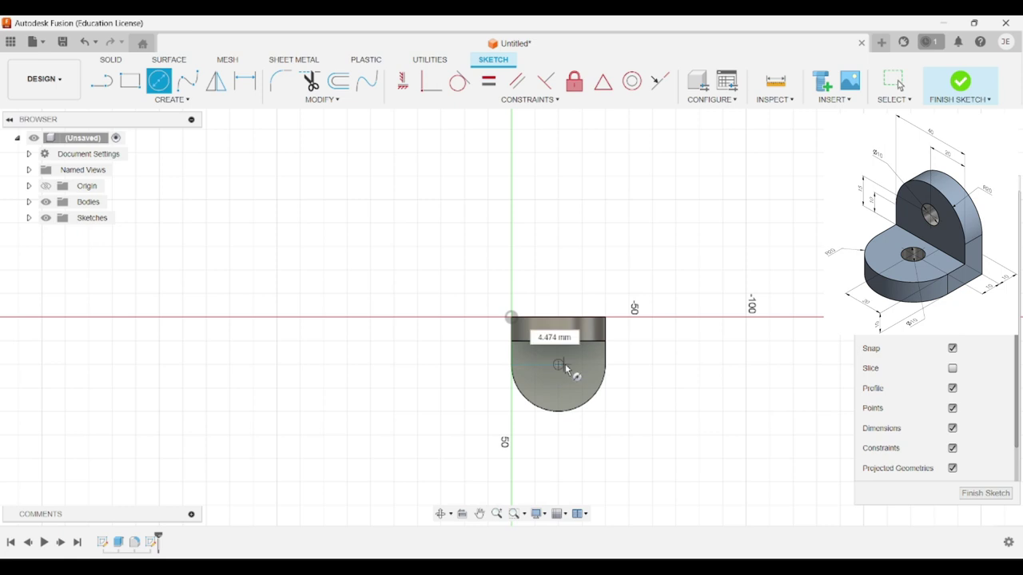
click(571, 372)
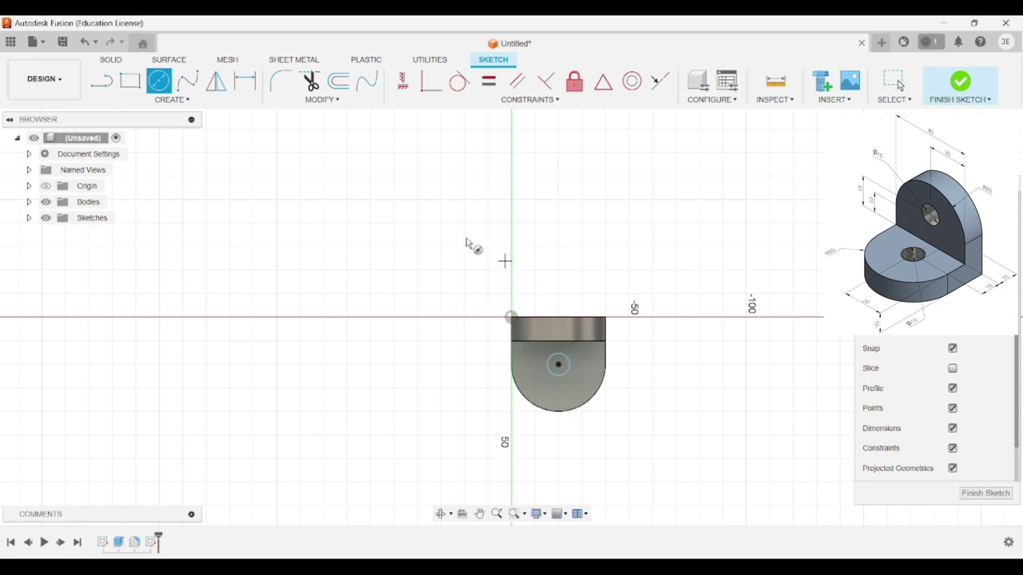
Try an edge-to-centre dimension, cancel the over-constrained warning, and finish the sketch.
click(245, 80)
click(561, 344)
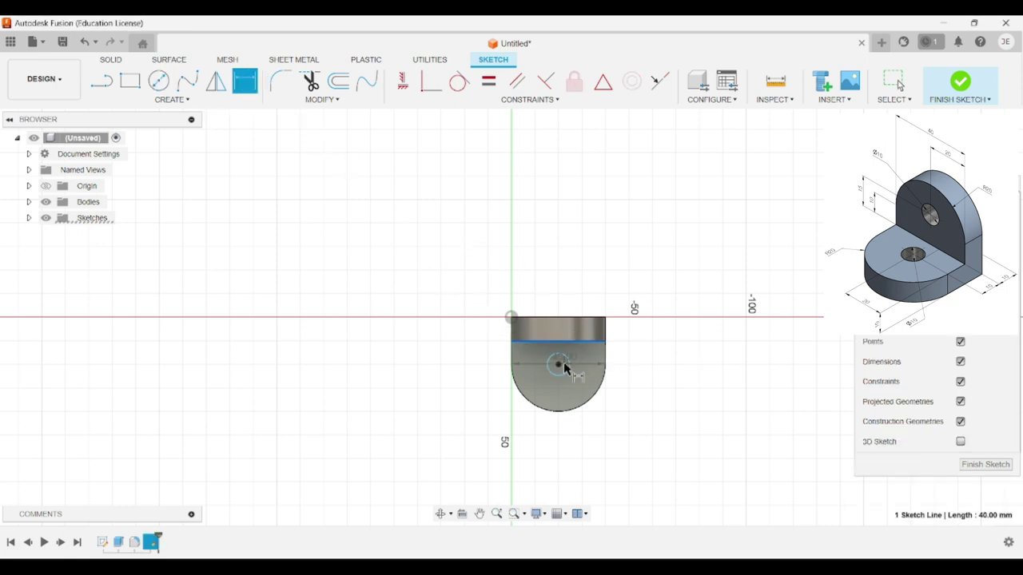
click(559, 366)
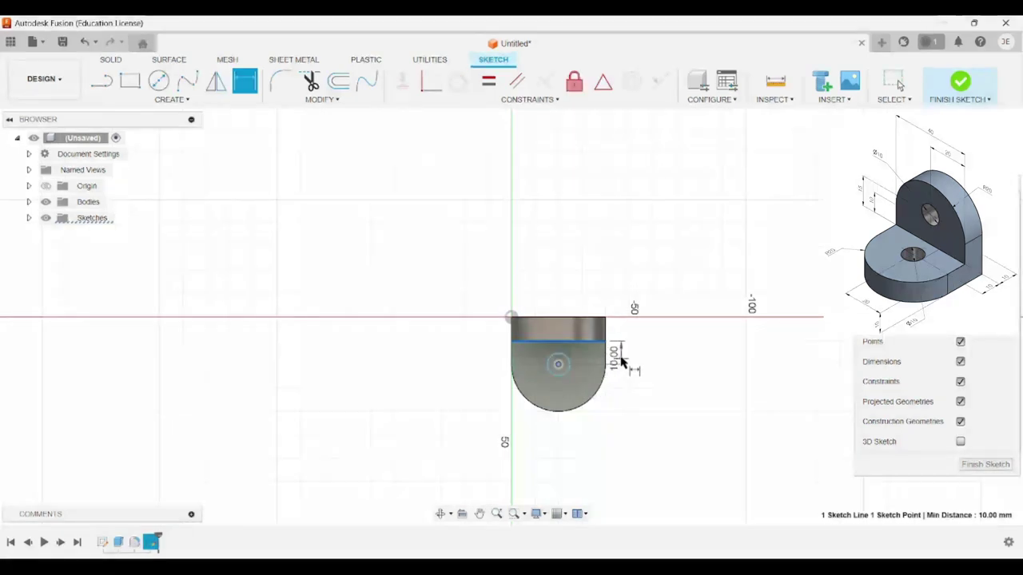
click(639, 359)
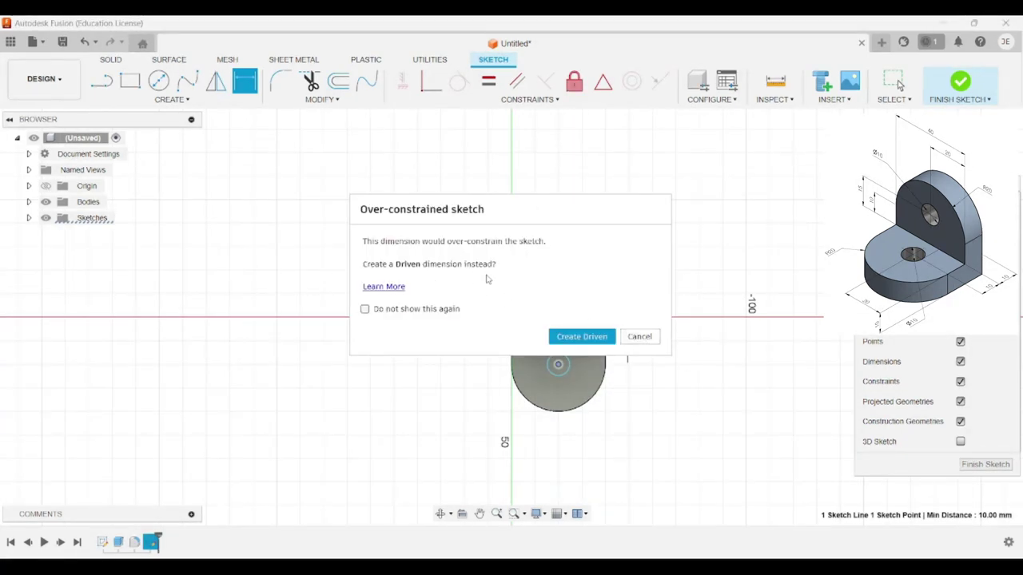
click(640, 338)
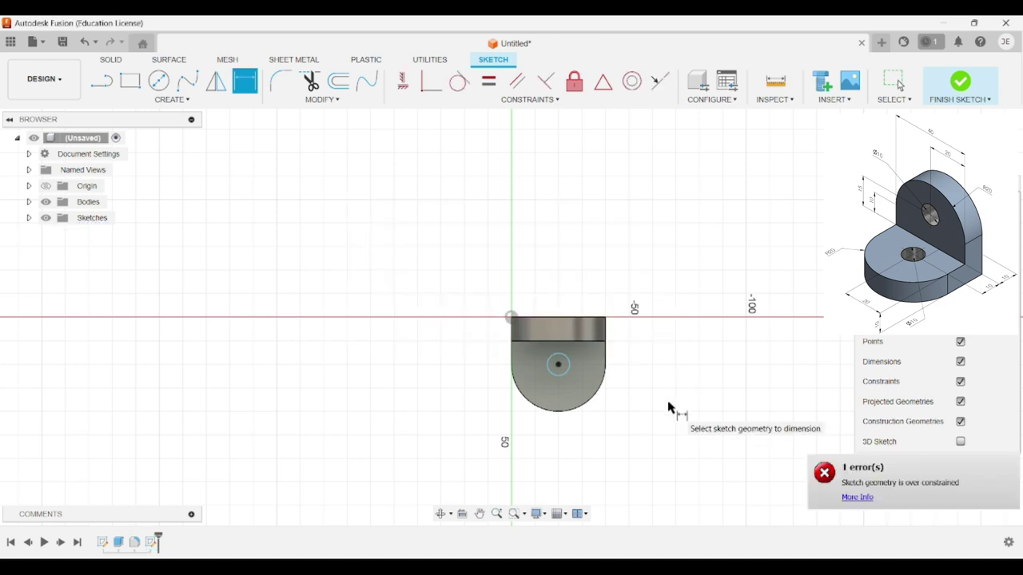
click(934, 105)
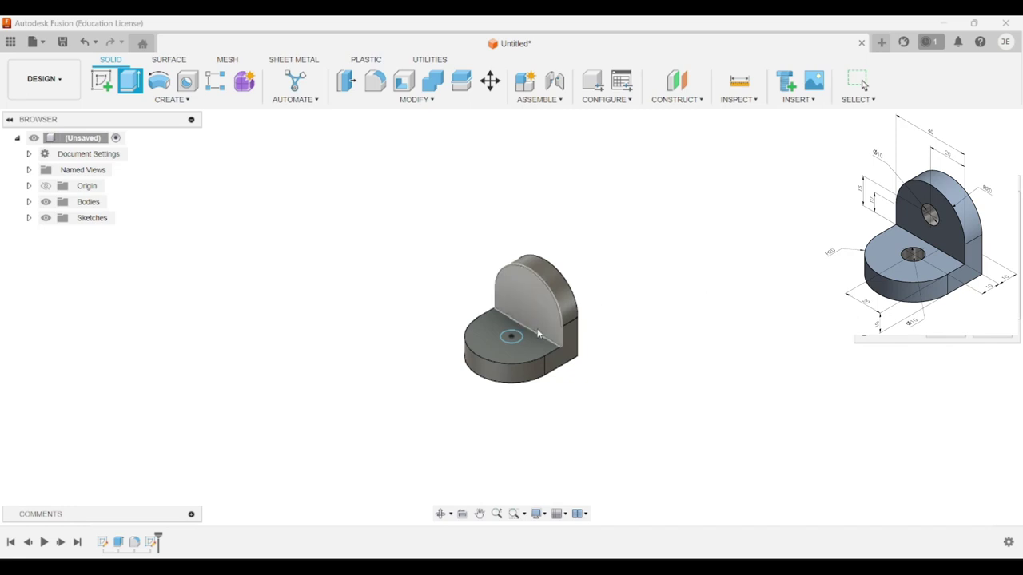
Extrude-cut the base circle 10 mm to bore the hole through the base.
click(518, 341)
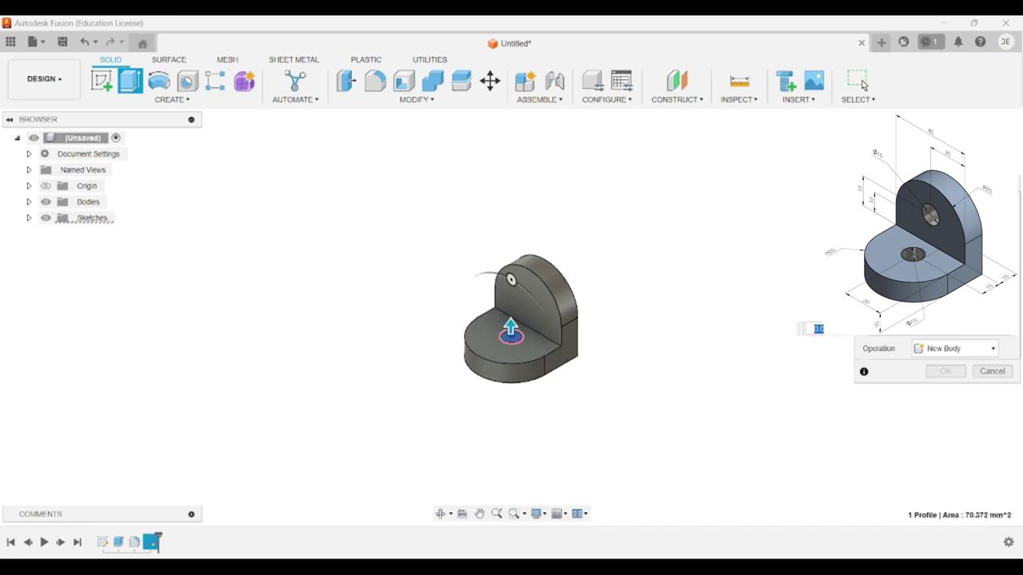
drag(510, 324, 511, 365)
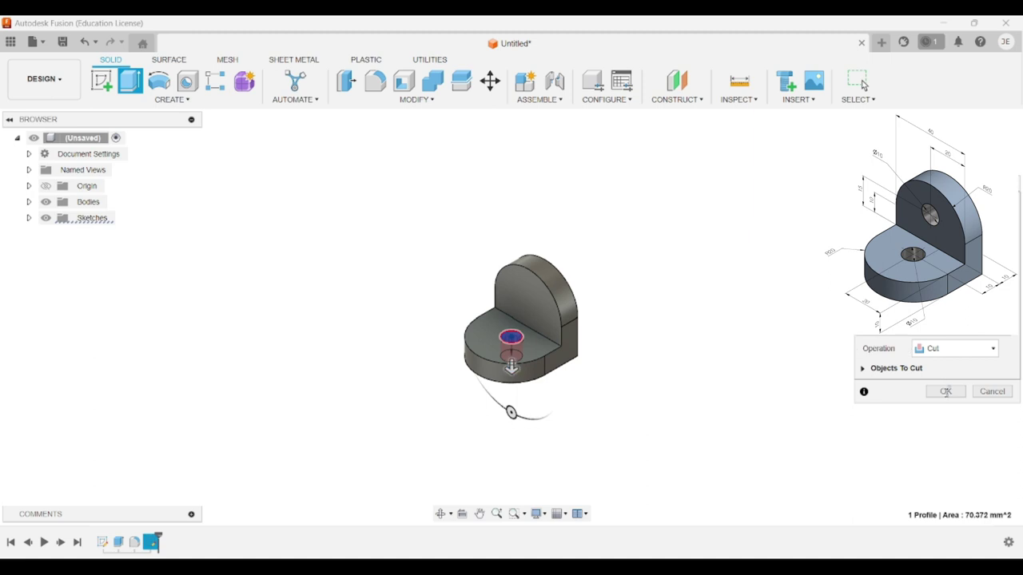
click(946, 392)
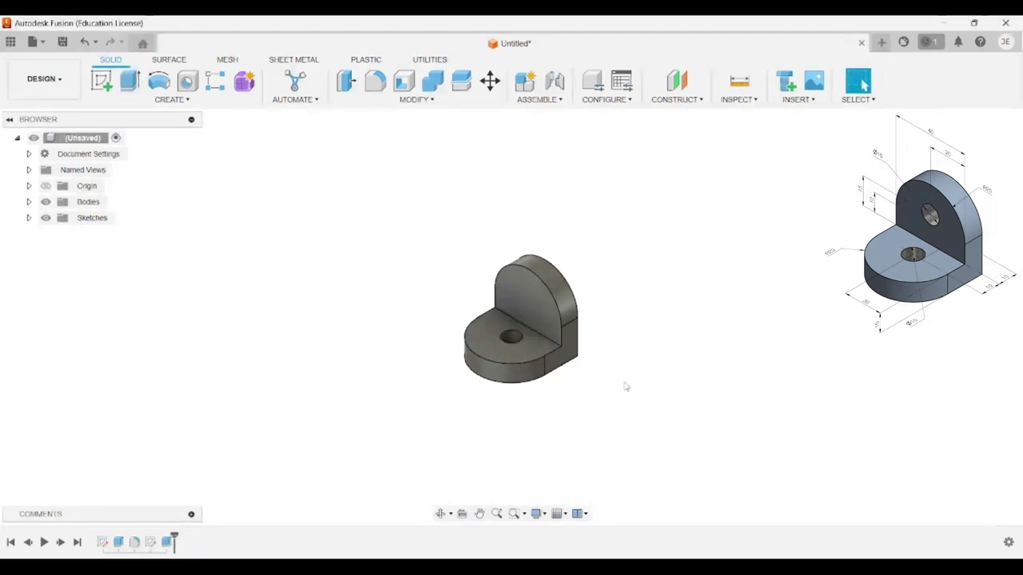
click(101, 79)
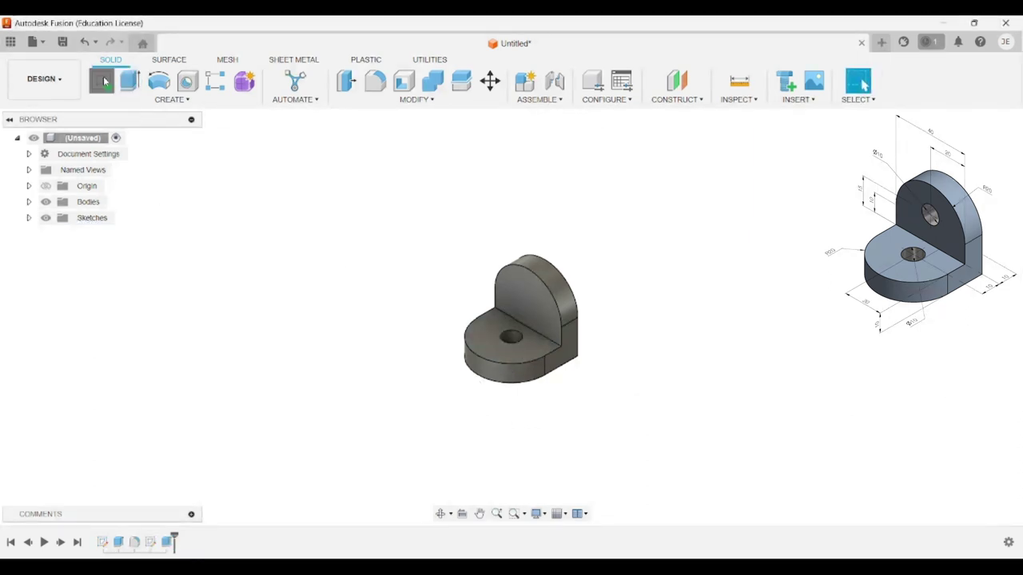
Start a sketch on the upright's face and draw a hole circle on it.
click(530, 297)
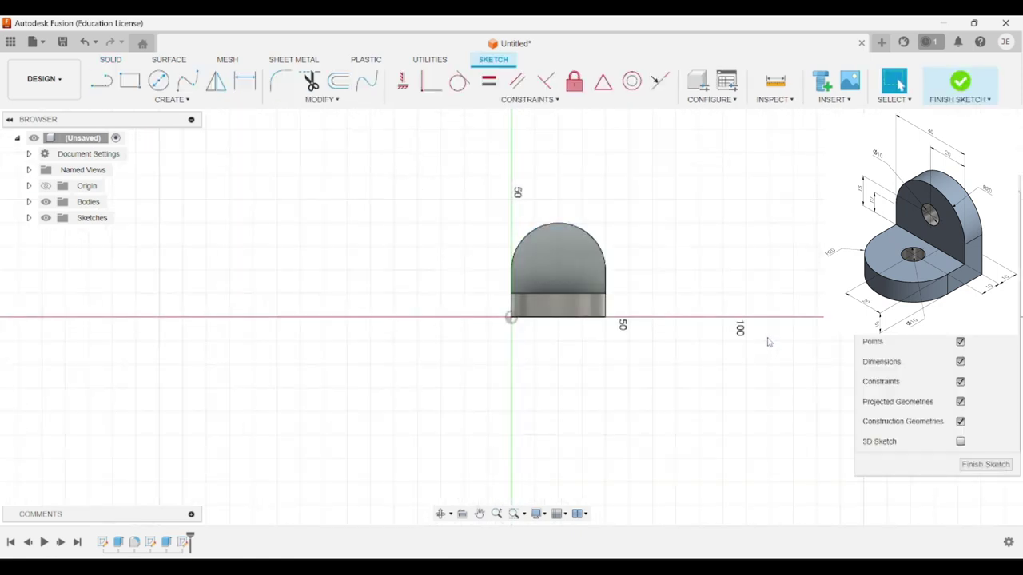
scroll(584, 277, up, 1)
scroll(584, 277, up, 2)
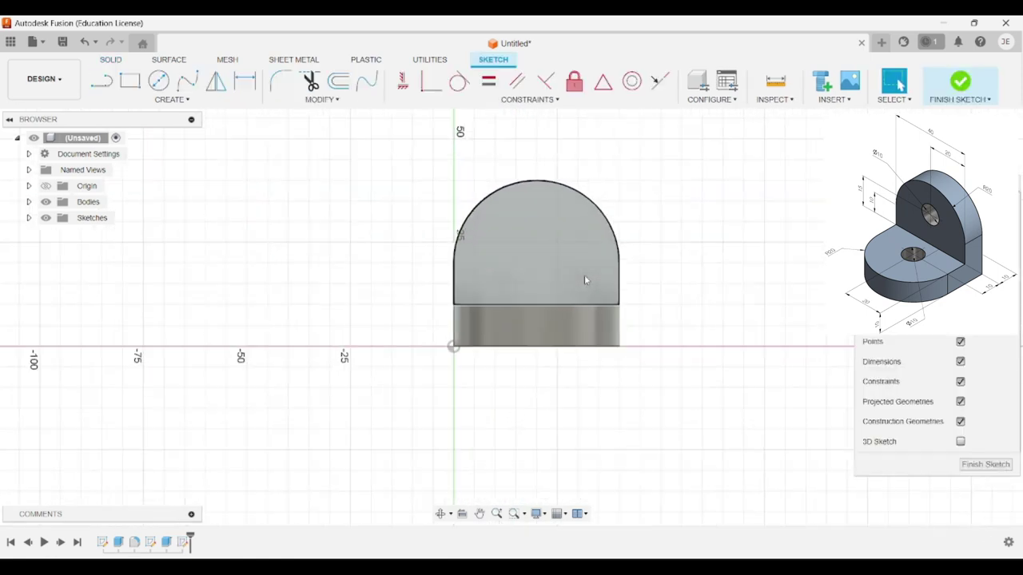
scroll(584, 277, up, 2)
click(159, 80)
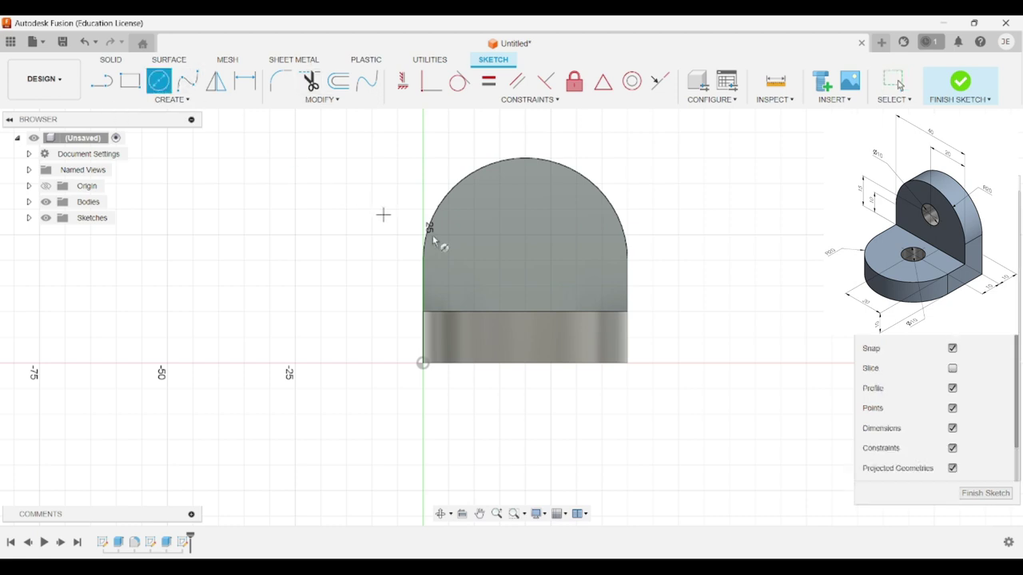
click(514, 254)
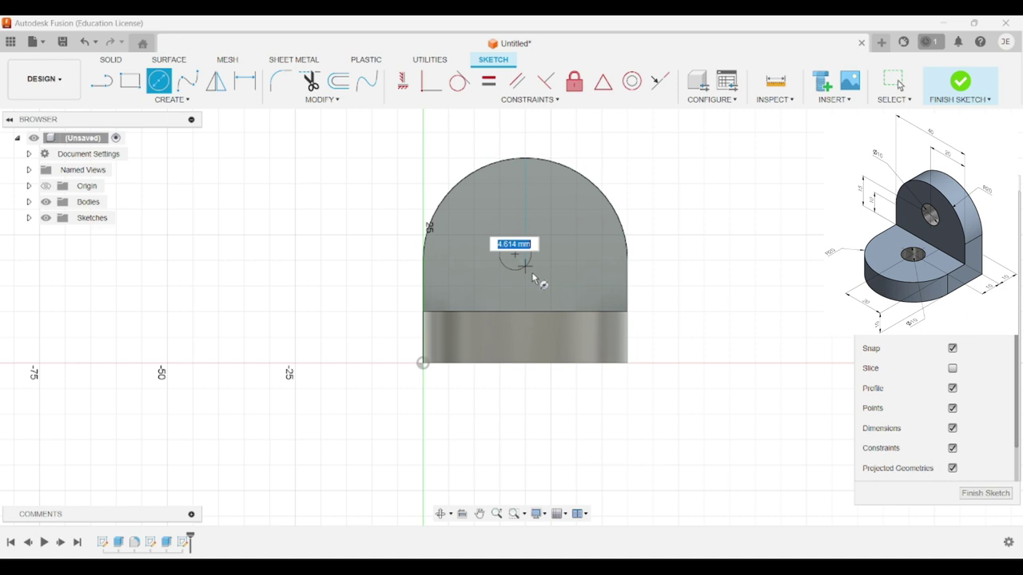
click(539, 278)
Place the circle 15 mm above the base line and 20 mm from the left edge, then finish.
click(246, 90)
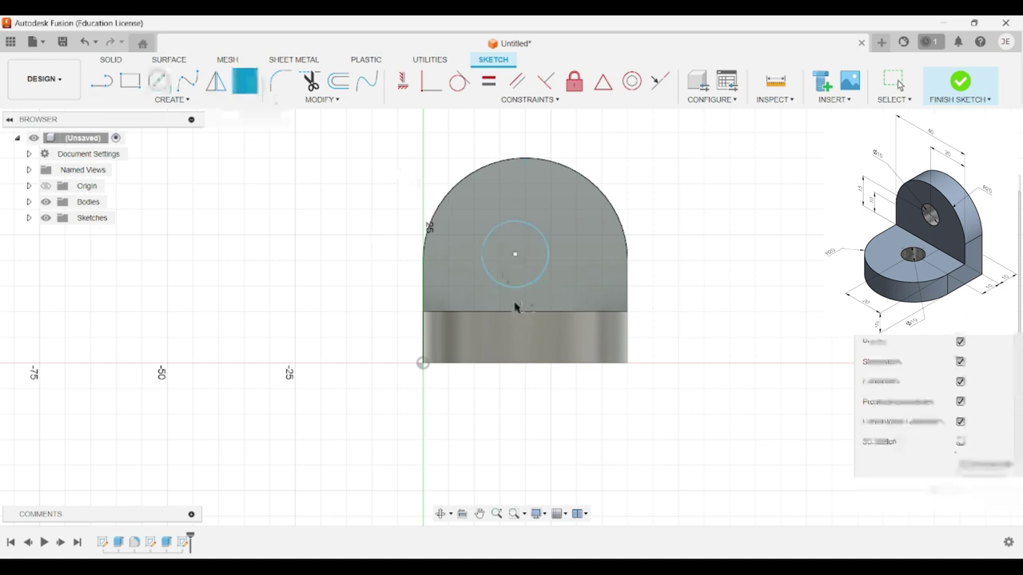
click(520, 312)
click(515, 255)
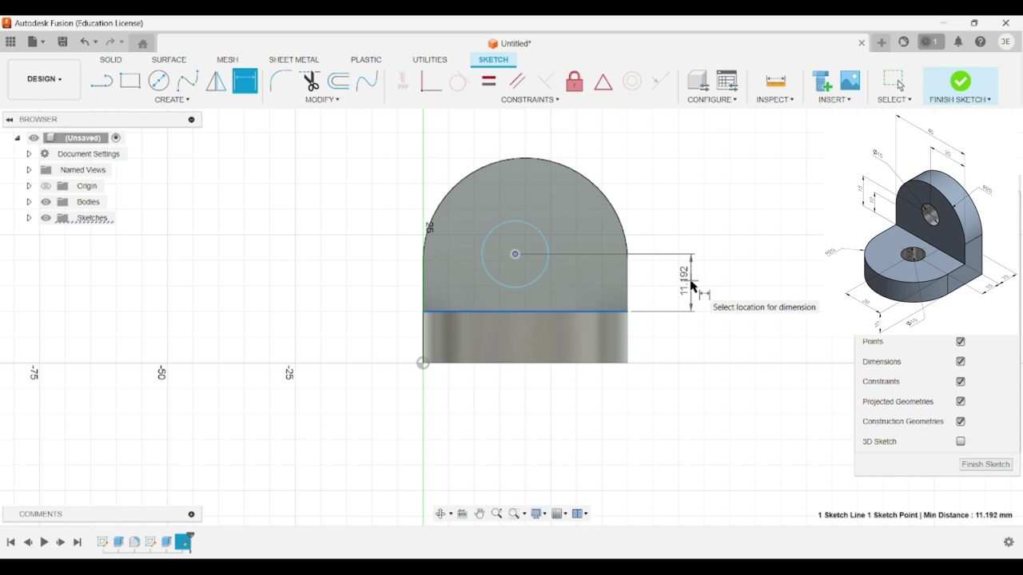
click(695, 292)
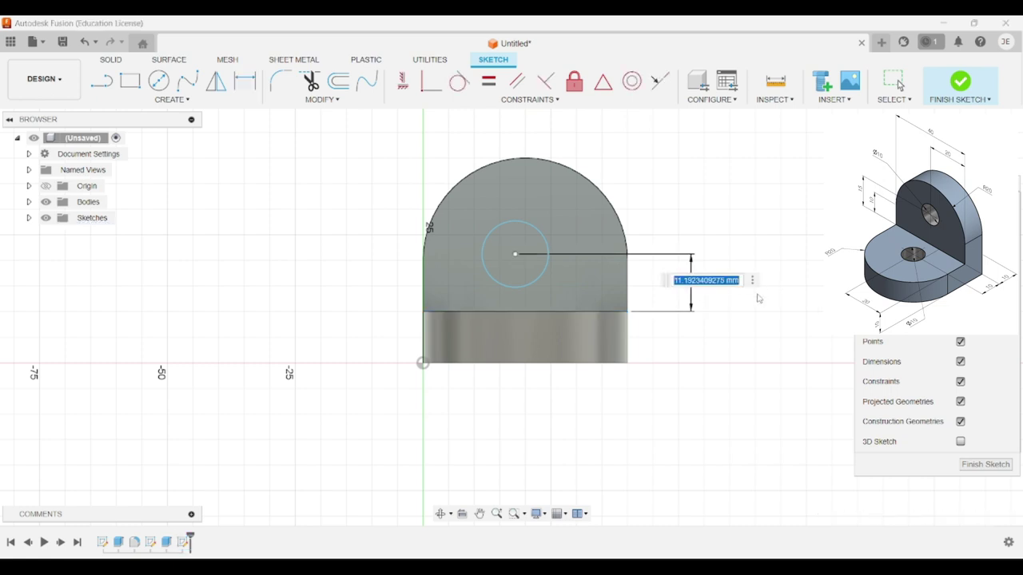
text(15)
key(Return)
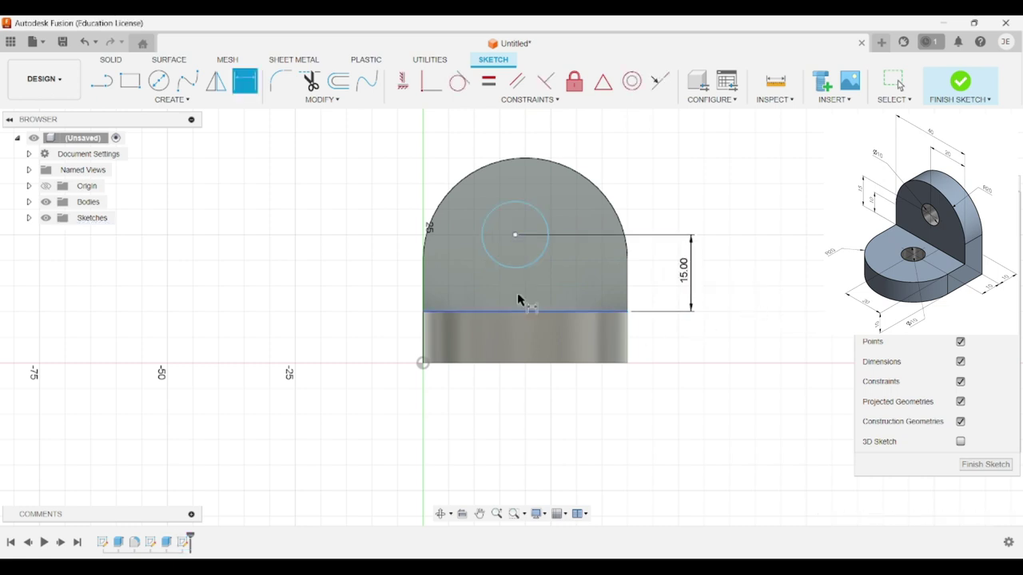
click(423, 280)
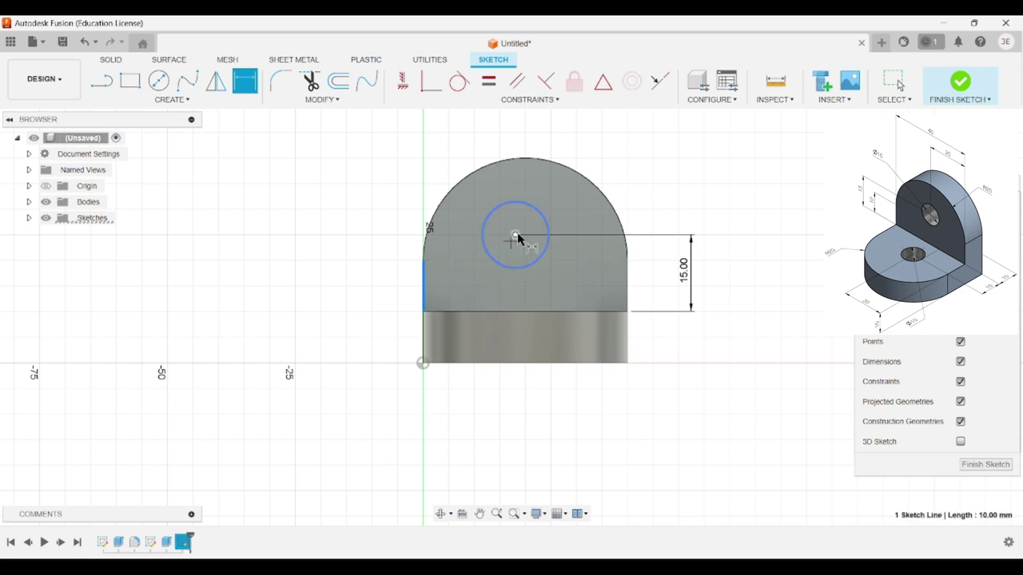
click(514, 234)
click(469, 138)
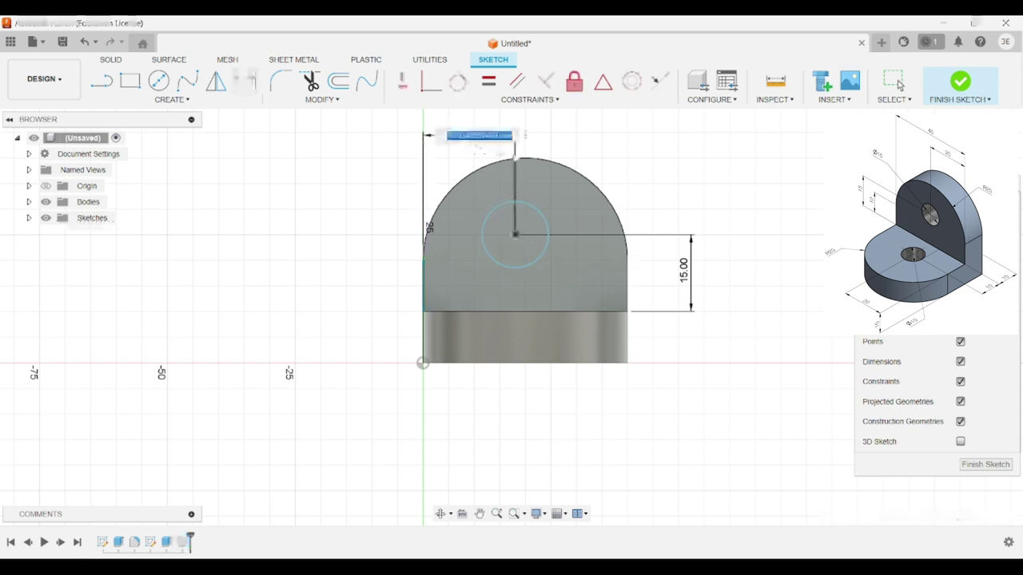
text(20)
key(Return)
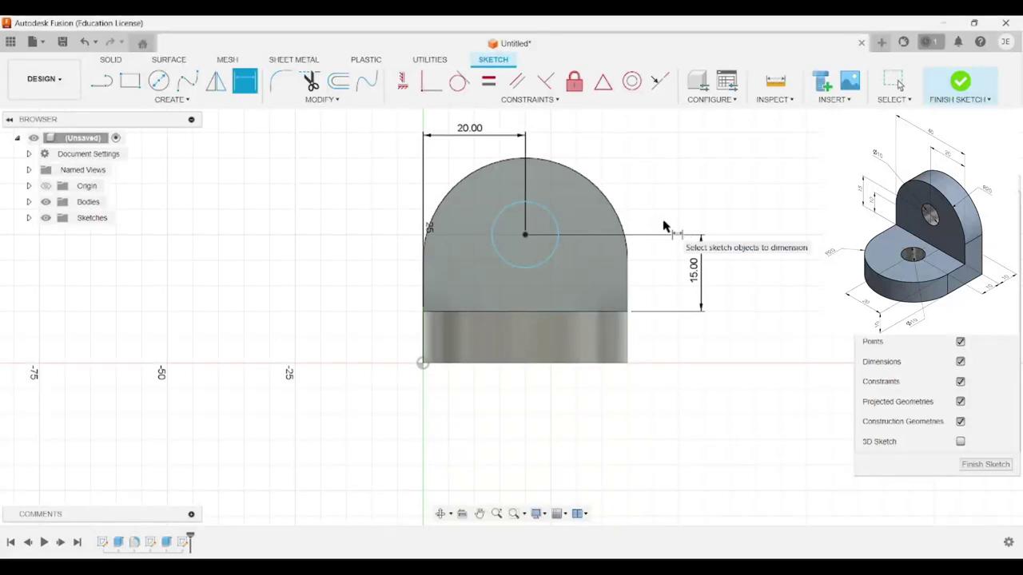
click(959, 84)
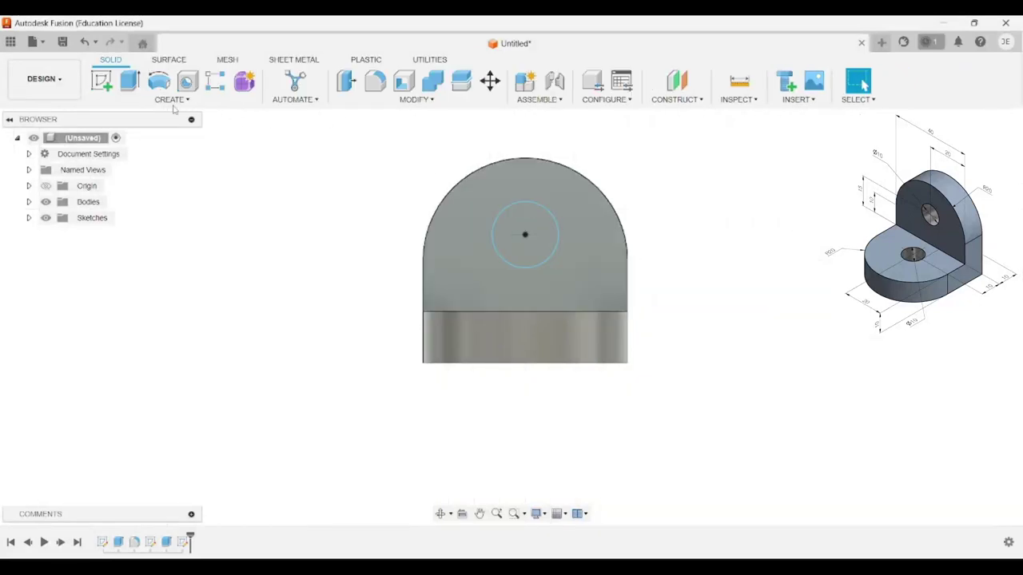
Extrude-cut the upright's circle 10 mm and orbit to inspect both holes.
click(129, 83)
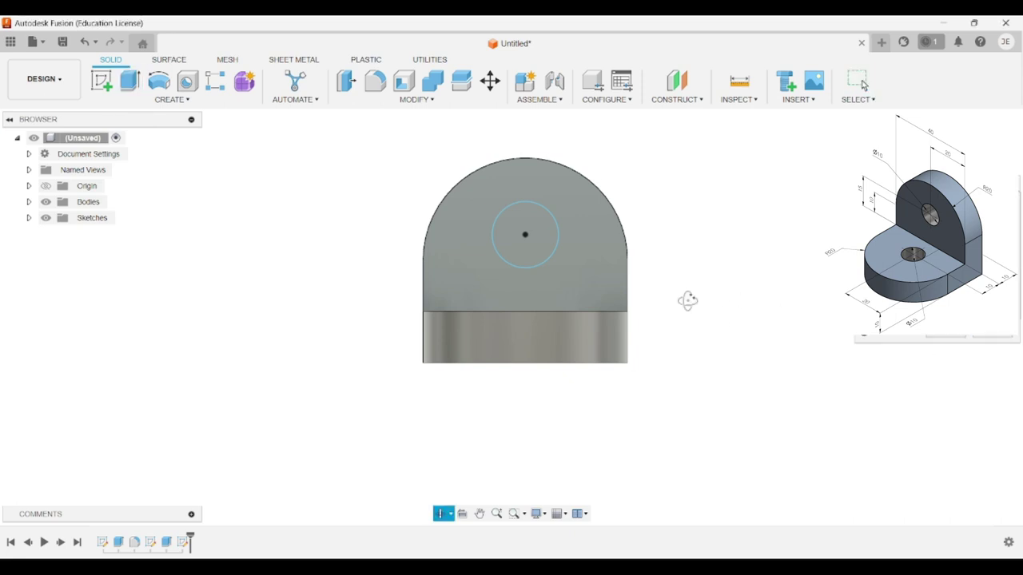
shift+middle_drag(694, 303, 627, 324)
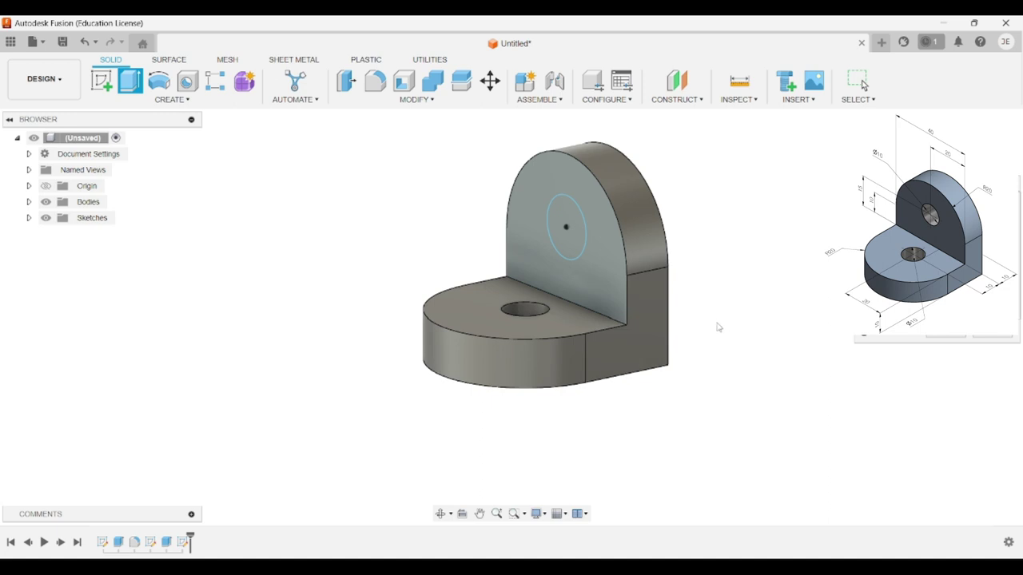
click(559, 230)
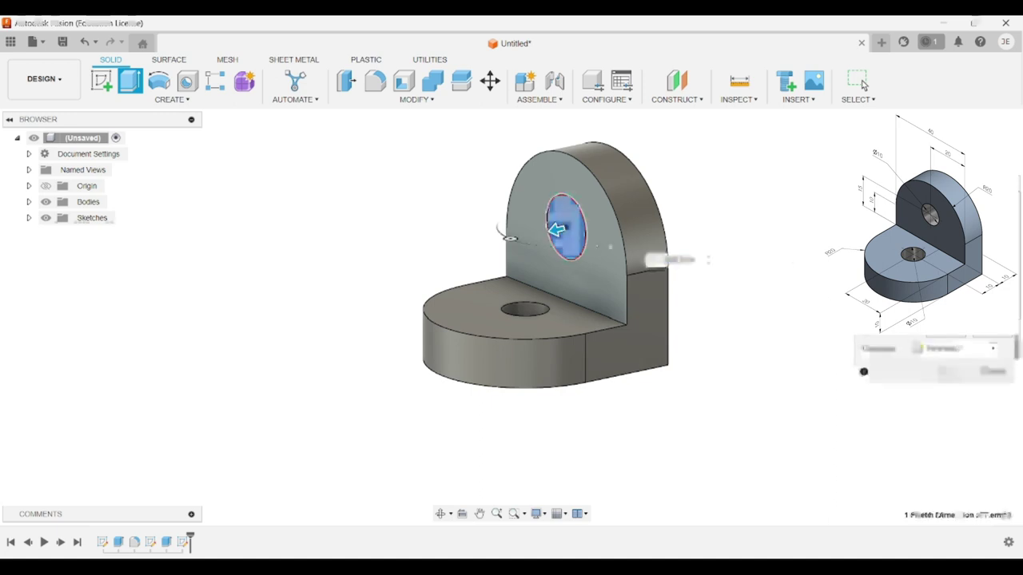
drag(557, 230, 619, 214)
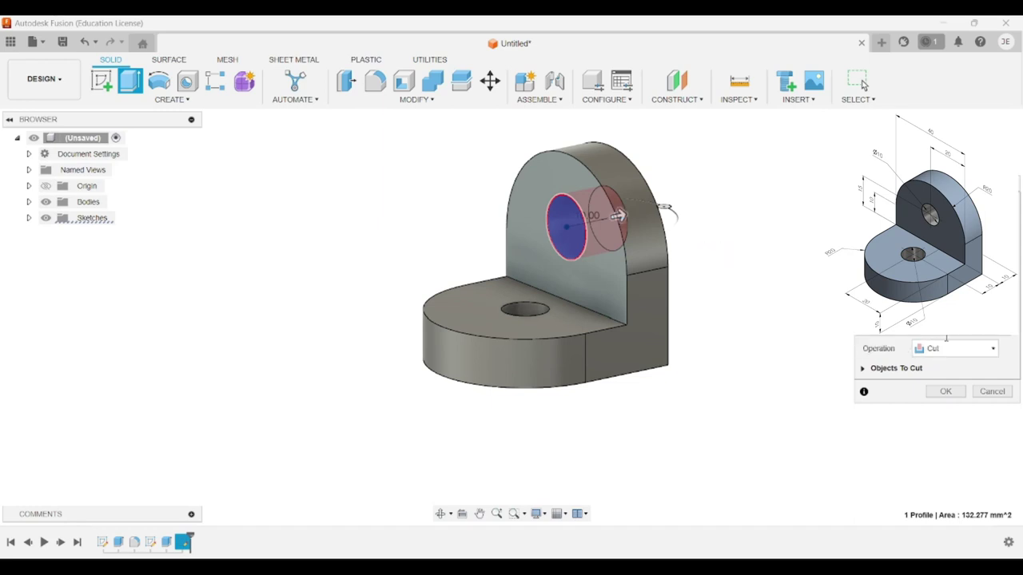
click(945, 392)
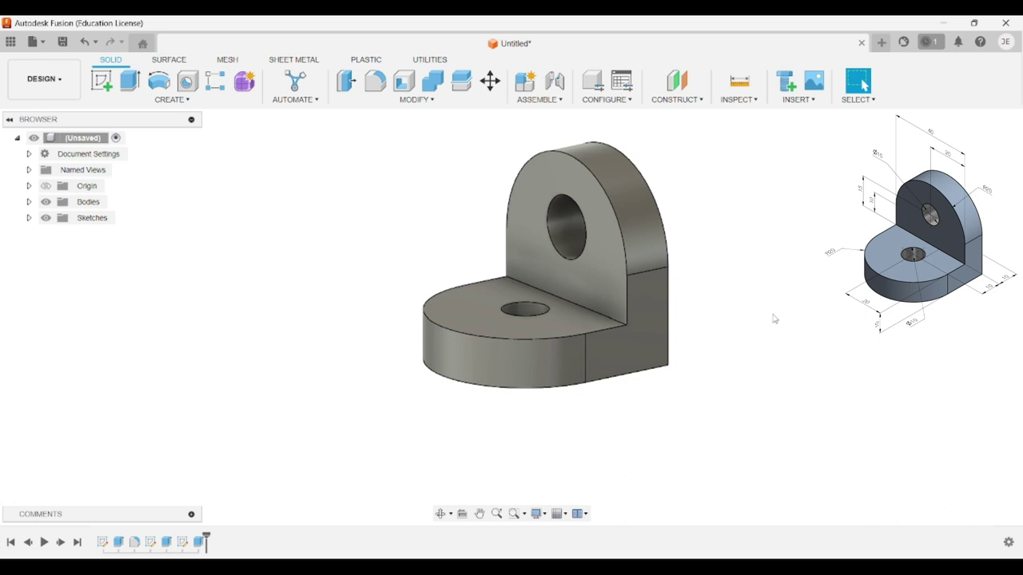
shift+middle_drag(738, 327, 643, 360)
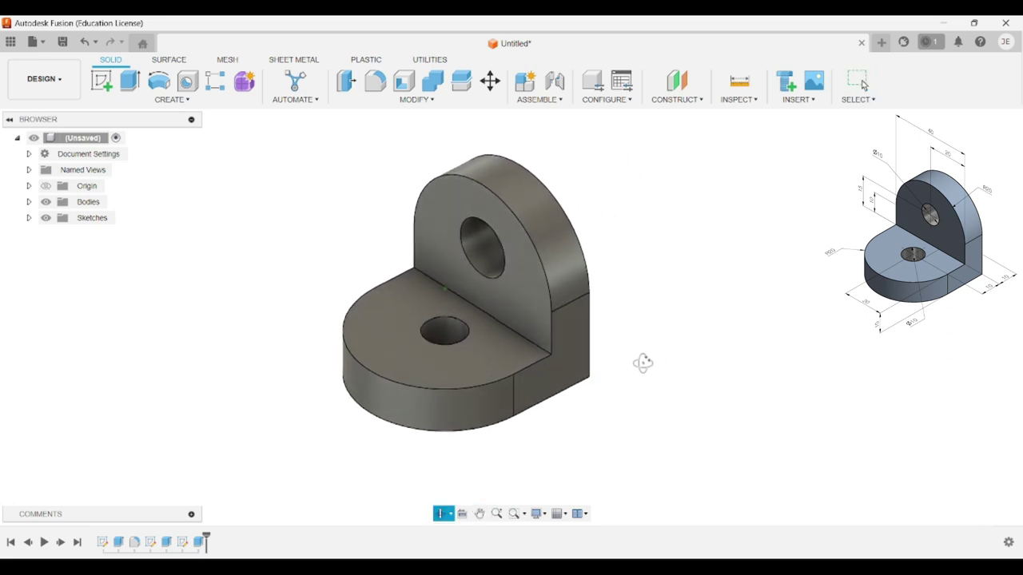